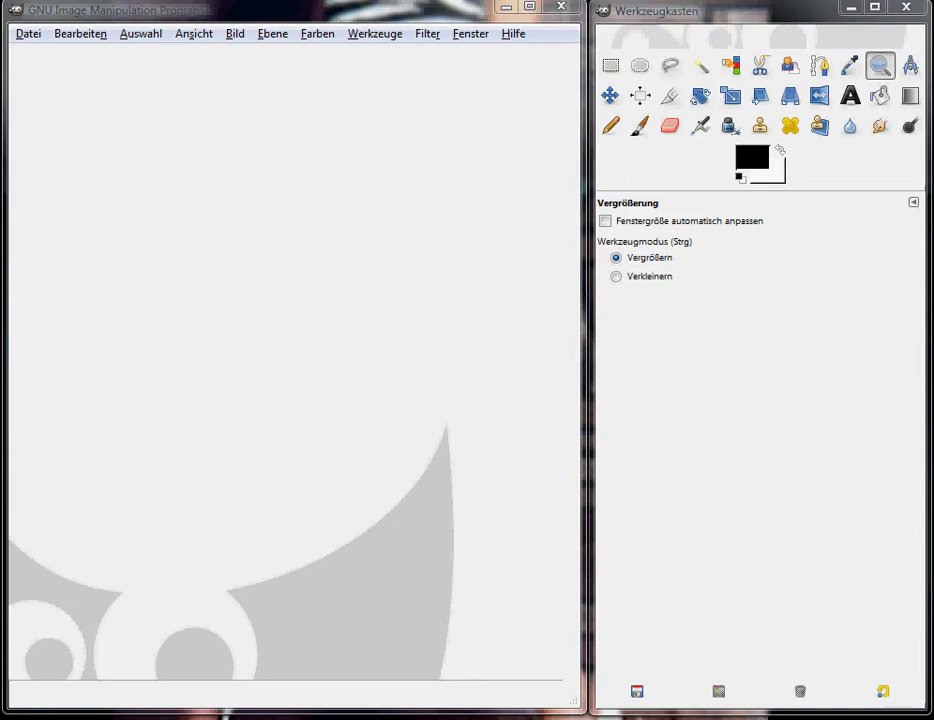
- Open the image 2.jpg and enlarge the screaming figure to 300%
{"action": "left_click_drag", "start_coordinate": [894, 718], "coordinate": [211, 296]}
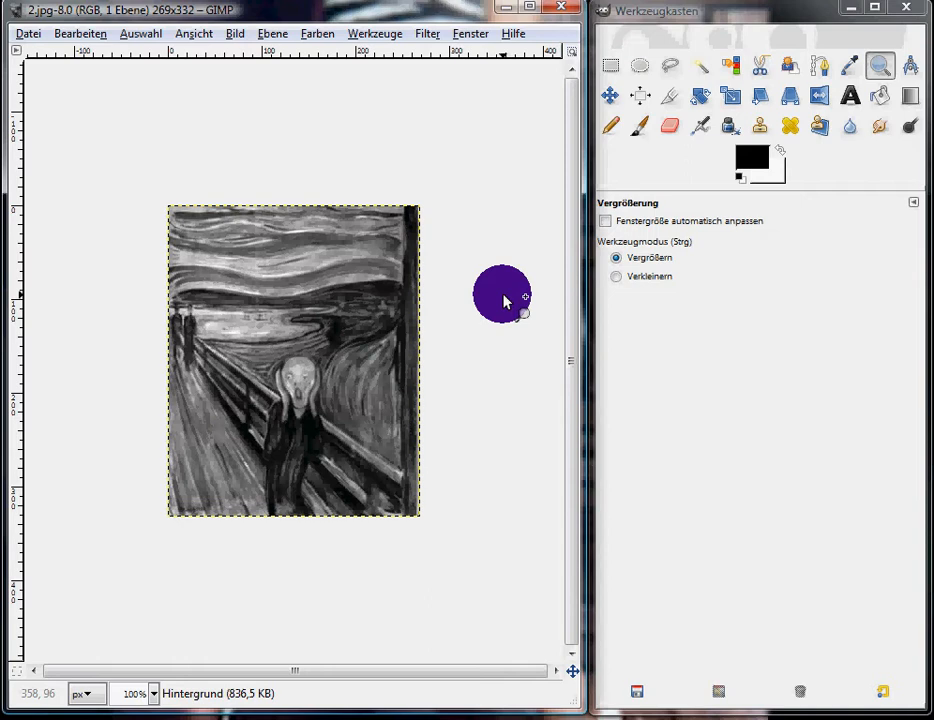
{"action": "left_click", "coordinate": [880, 68]}
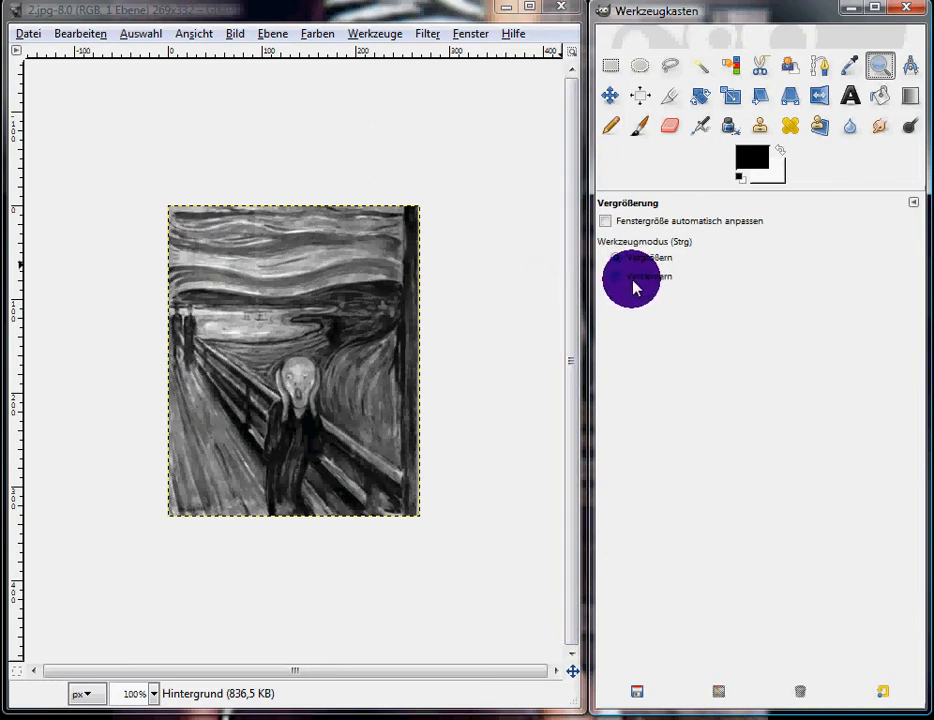
{"action": "left_click", "coordinate": [476, 289]}
{"action": "left_click", "coordinate": [476, 289]}
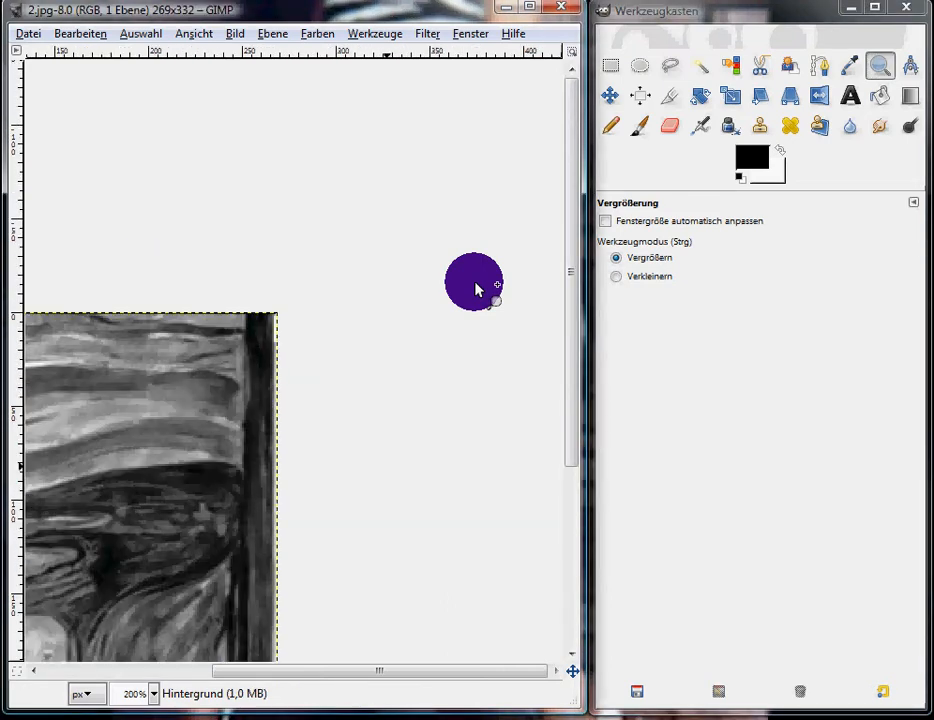
{"action": "left_click", "coordinate": [476, 289]}
{"action": "left_click_drag", "start_coordinate": [569, 281], "coordinate": [540, 597]}
{"action": "mouse_move", "coordinate": [488, 670]}
{"action": "left_mouse_down"}
{"action": "mouse_move", "coordinate": [293, 652]}
{"action": "mouse_move", "coordinate": [334, 659]}
{"action": "left_mouse_up"}
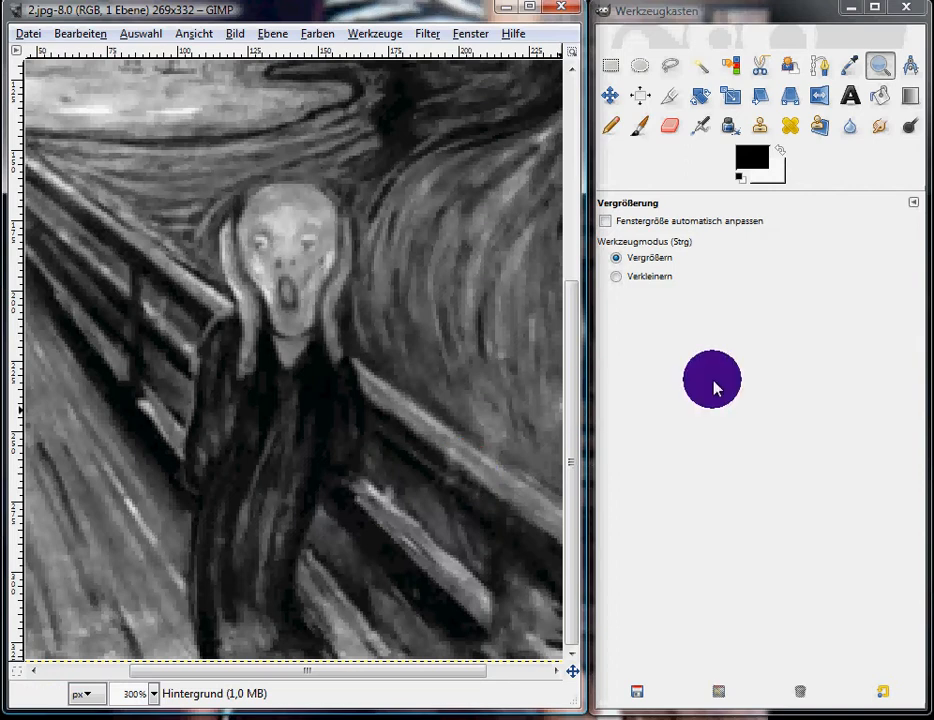
{"action": "left_click", "coordinate": [757, 70]}
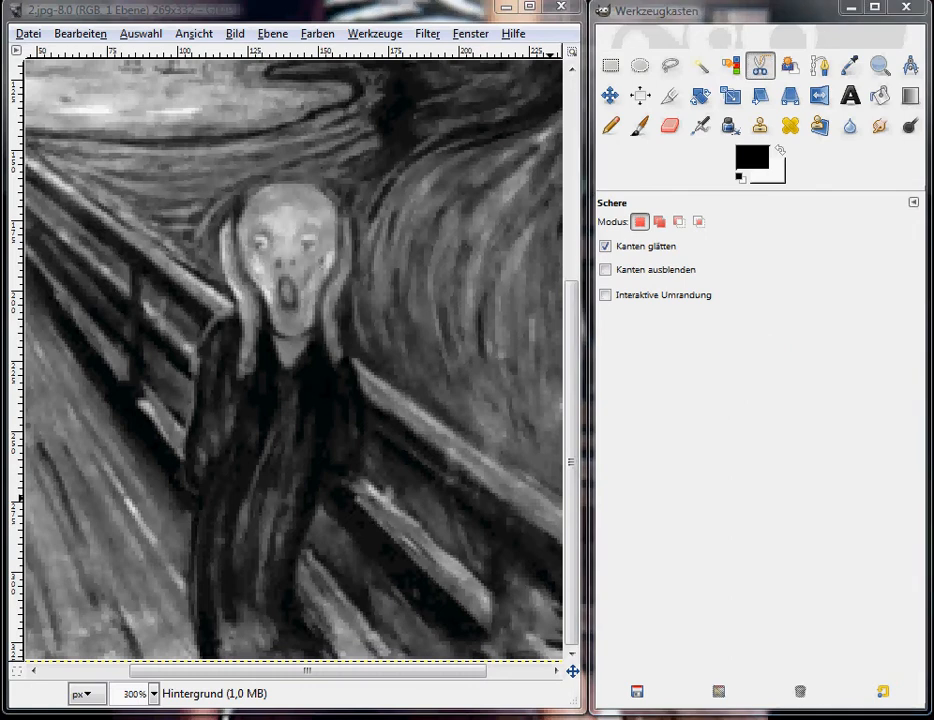
{"action": "left_click", "coordinate": [754, 370]}
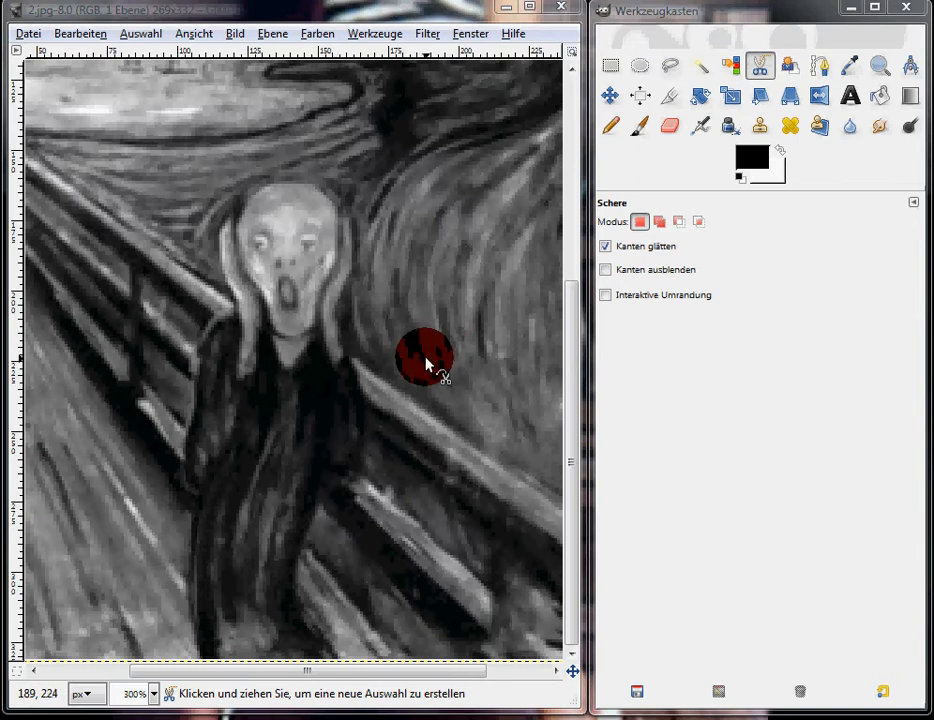
{"action": "left_click", "coordinate": [427, 298]}
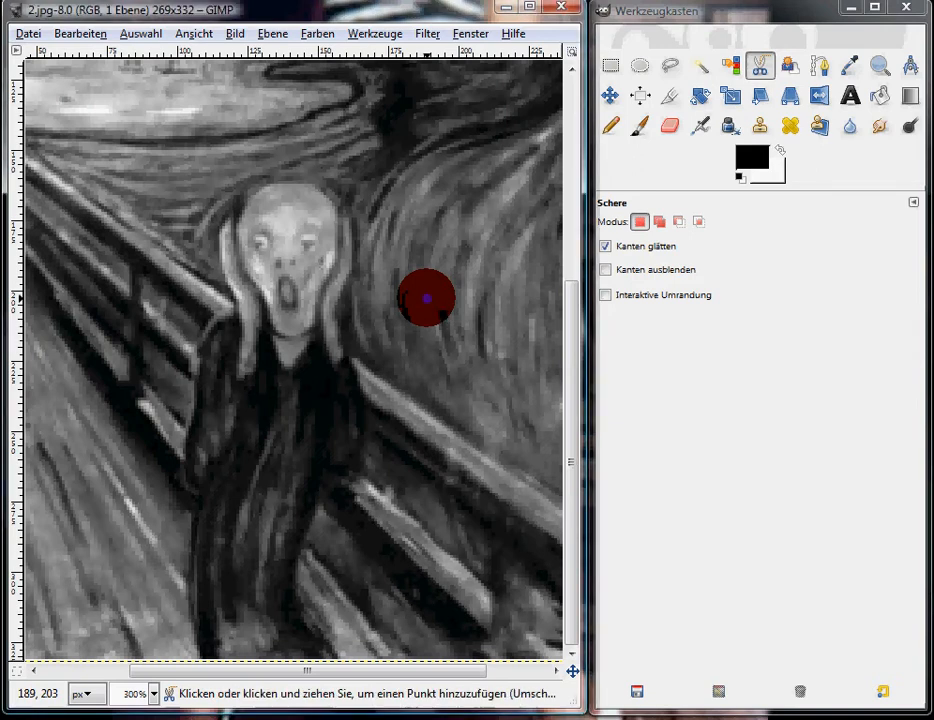
{"action": "left_click", "coordinate": [424, 273]}
{"action": "left_click", "coordinate": [430, 245]}
{"action": "left_click", "coordinate": [459, 222]}
{"action": "left_click", "coordinate": [472, 186]}
{"action": "left_click", "coordinate": [507, 185]}
{"action": "left_click", "coordinate": [513, 219]}
{"action": "left_click", "coordinate": [497, 259]}
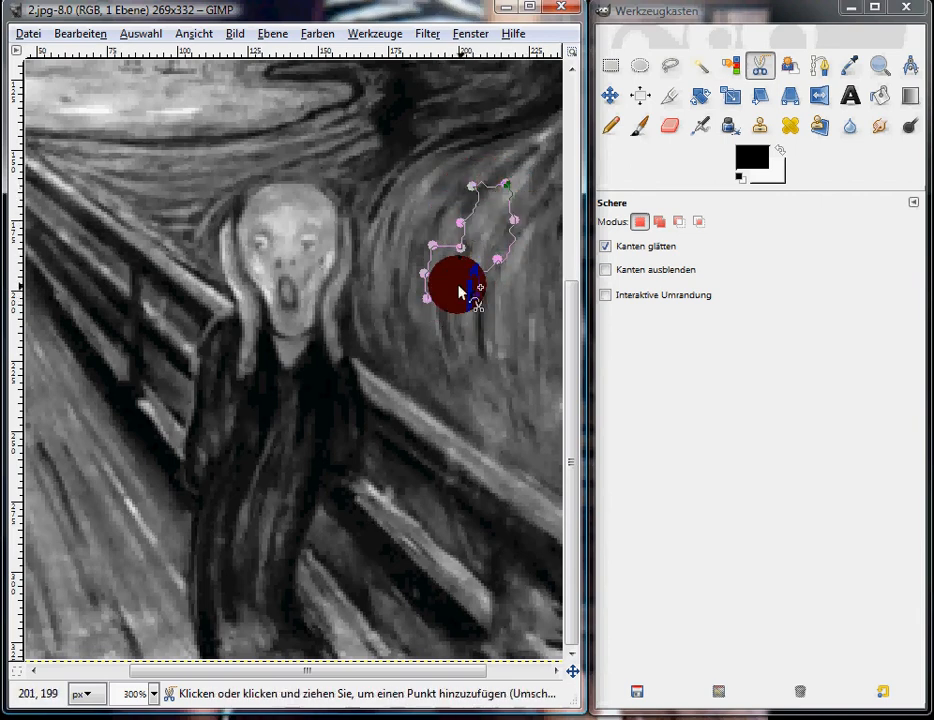
{"action": "left_click_drag", "start_coordinate": [480, 298], "coordinate": [513, 220]}
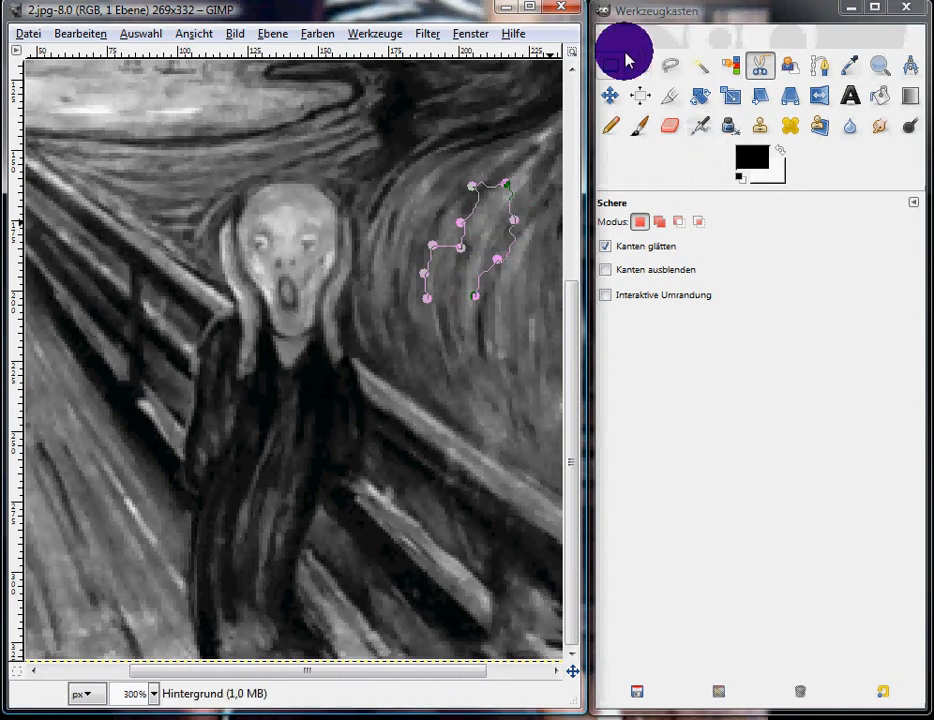
{"action": "left_click", "coordinate": [669, 63]}
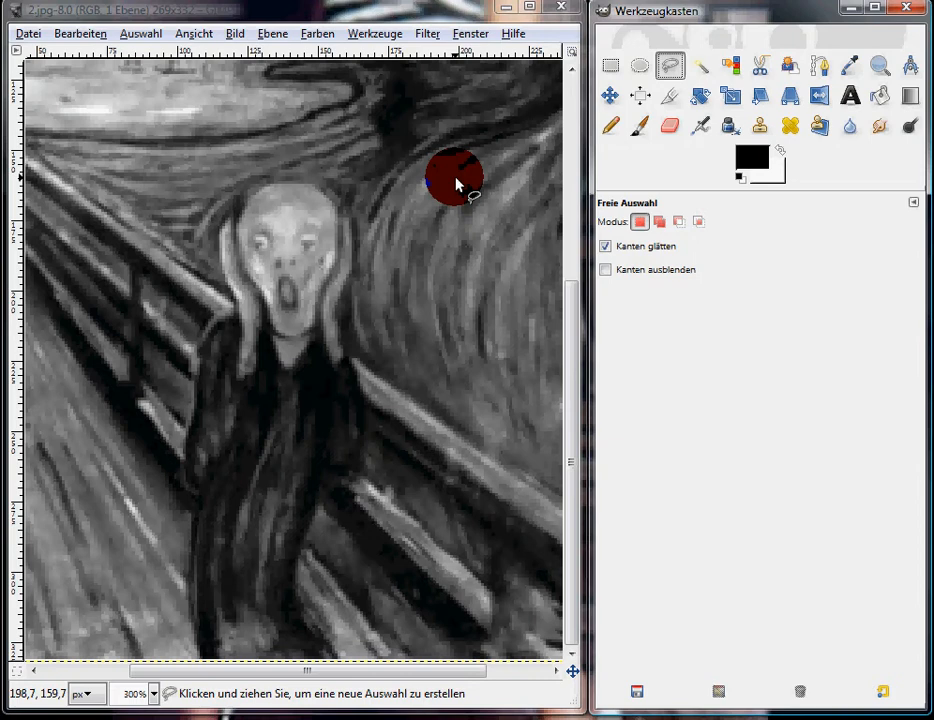
{"action": "mouse_move", "coordinate": [393, 172]}
{"action": "left_mouse_down"}
{"action": "mouse_move", "coordinate": [406, 220]}
{"action": "mouse_move", "coordinate": [329, 178]}
{"action": "mouse_move", "coordinate": [260, 188]}
{"action": "mouse_move", "coordinate": [240, 204]}
{"action": "mouse_move", "coordinate": [235, 225]}
{"action": "mouse_move", "coordinate": [225, 220]}
{"action": "mouse_move", "coordinate": [218, 268]}
{"action": "mouse_move", "coordinate": [237, 305]}
{"action": "mouse_move", "coordinate": [196, 340]}
{"action": "mouse_move", "coordinate": [190, 363]}
{"action": "mouse_move", "coordinate": [182, 480]}
{"action": "mouse_move", "coordinate": [194, 508]}
{"action": "mouse_move", "coordinate": [179, 578]}
{"action": "left_mouse_up"}
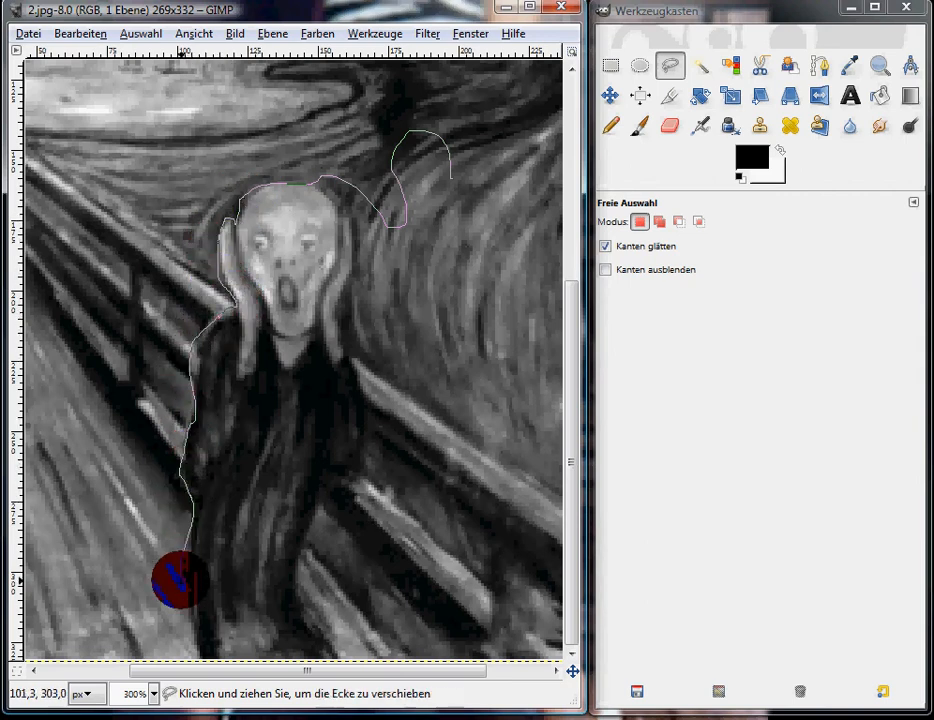
{"action": "left_click", "coordinate": [612, 64]}
- Trace the whole outline of the screaming figure with the Free Select tool and close it into a selection
{"action": "left_click", "coordinate": [670, 68]}
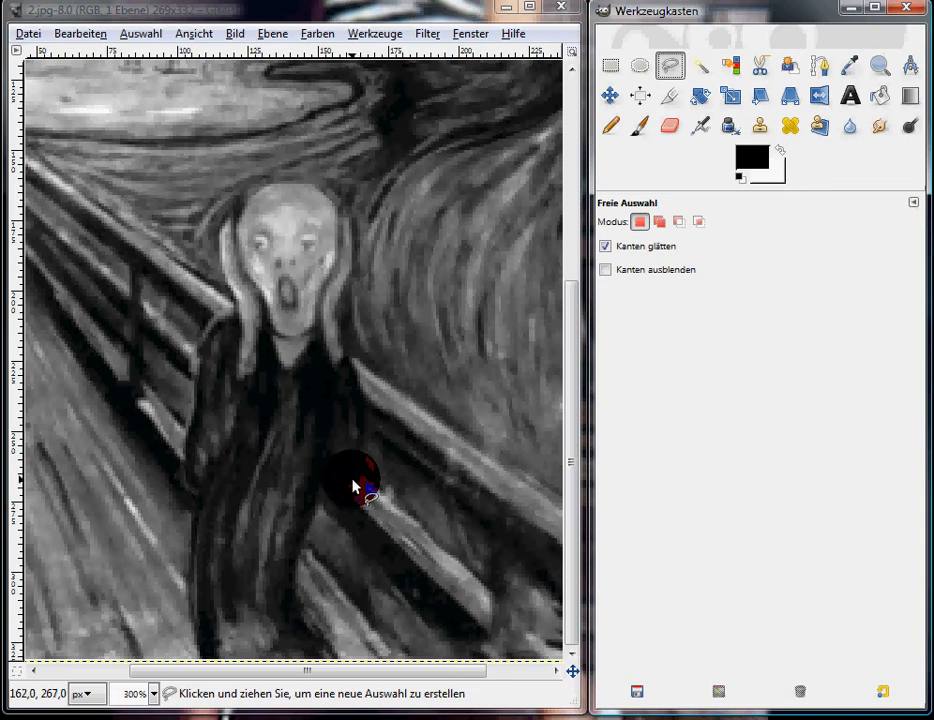
{"action": "left_click", "coordinate": [327, 657]}
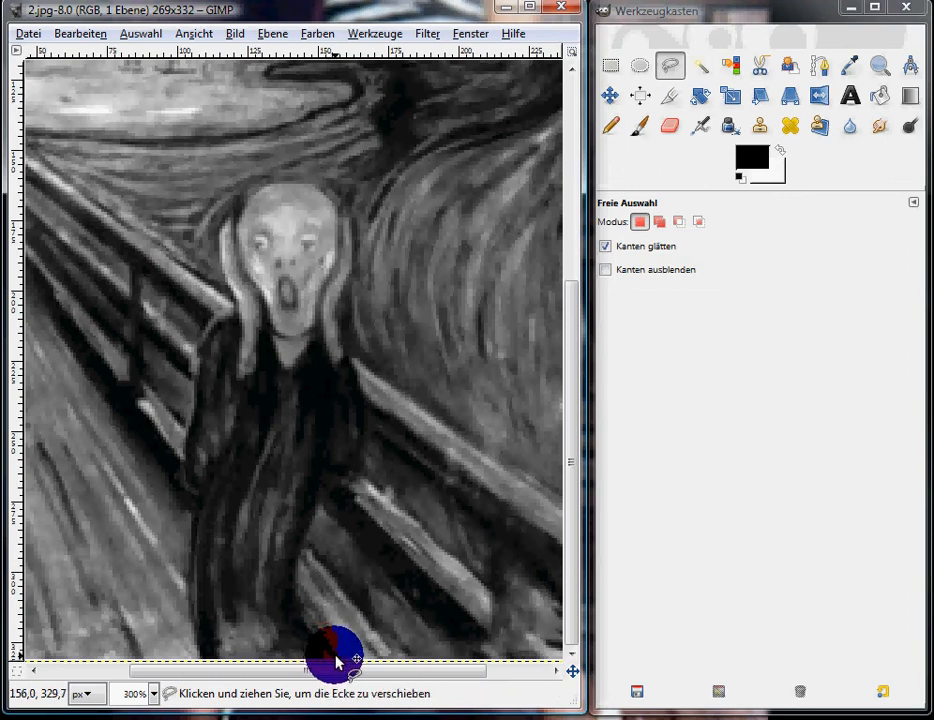
{"action": "left_click", "coordinate": [319, 641]}
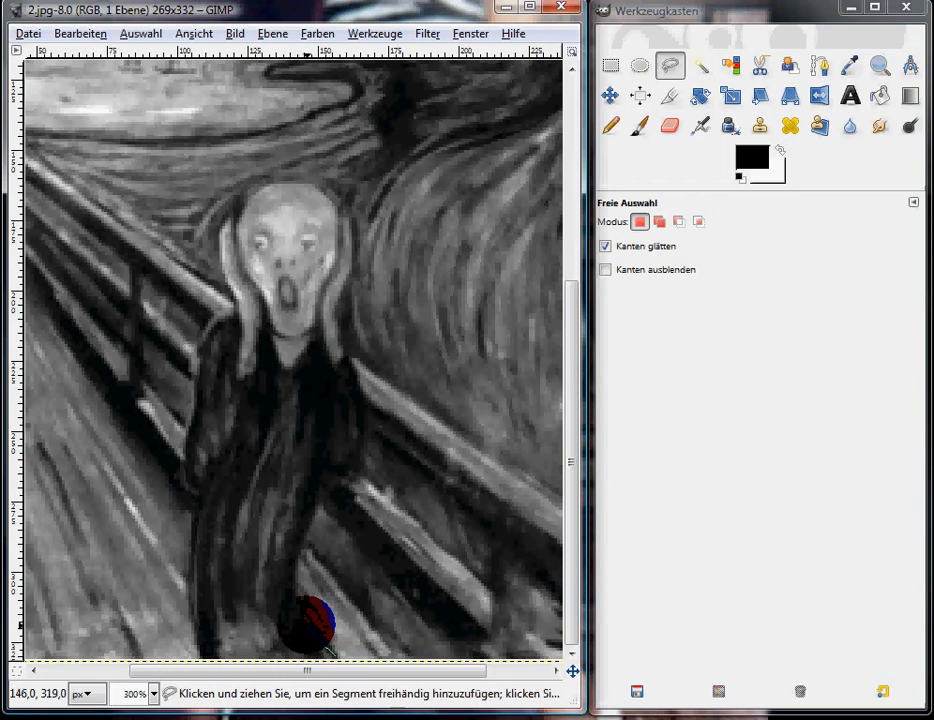
{"action": "left_click", "coordinate": [305, 623]}
{"action": "left_click", "coordinate": [297, 600]}
{"action": "left_click", "coordinate": [296, 577]}
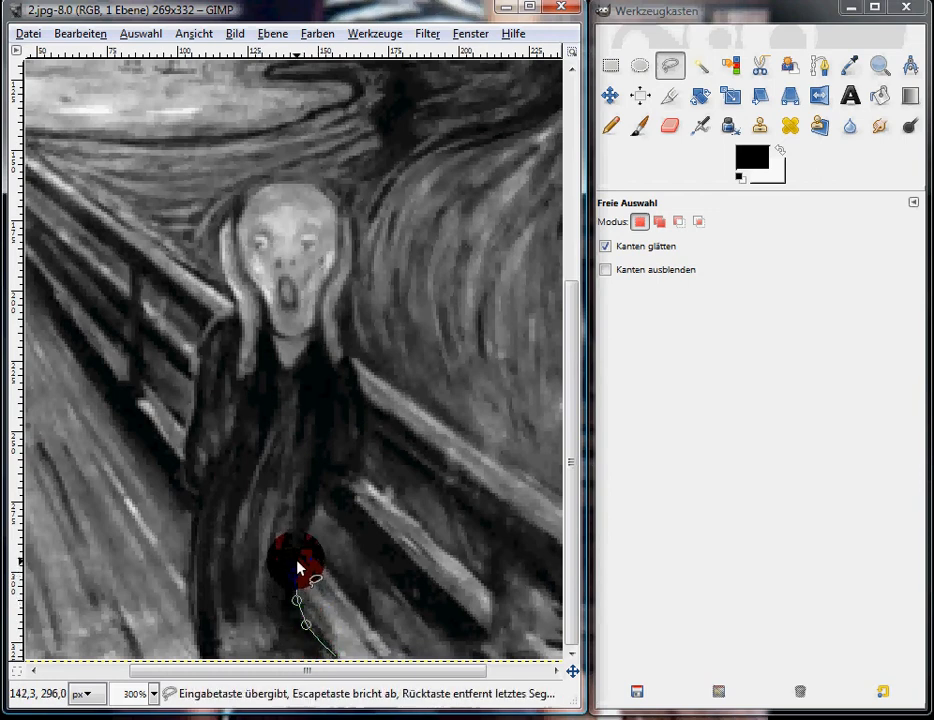
{"action": "left_click", "coordinate": [301, 545]}
{"action": "left_click", "coordinate": [307, 532]}
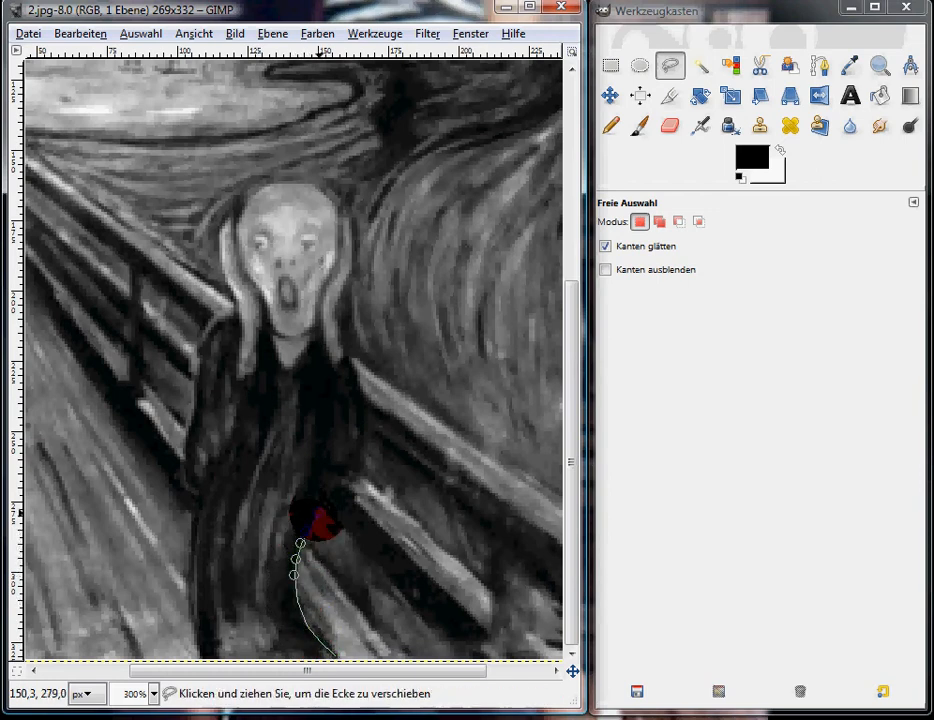
{"action": "left_click", "coordinate": [319, 512]}
{"action": "left_click", "coordinate": [319, 487]}
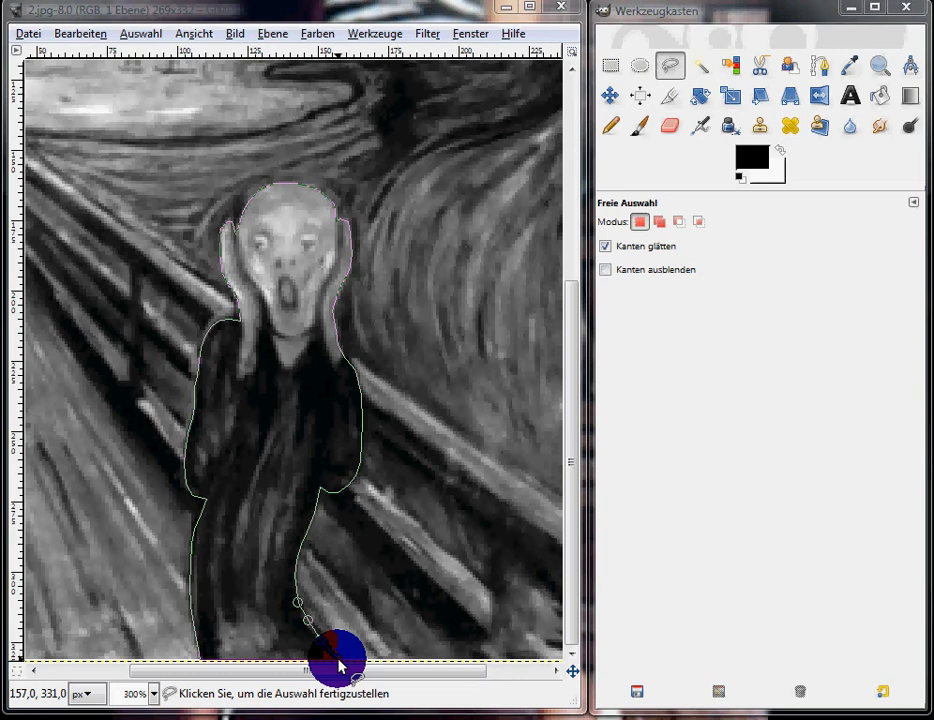
{"action": "left_click", "coordinate": [340, 666]}
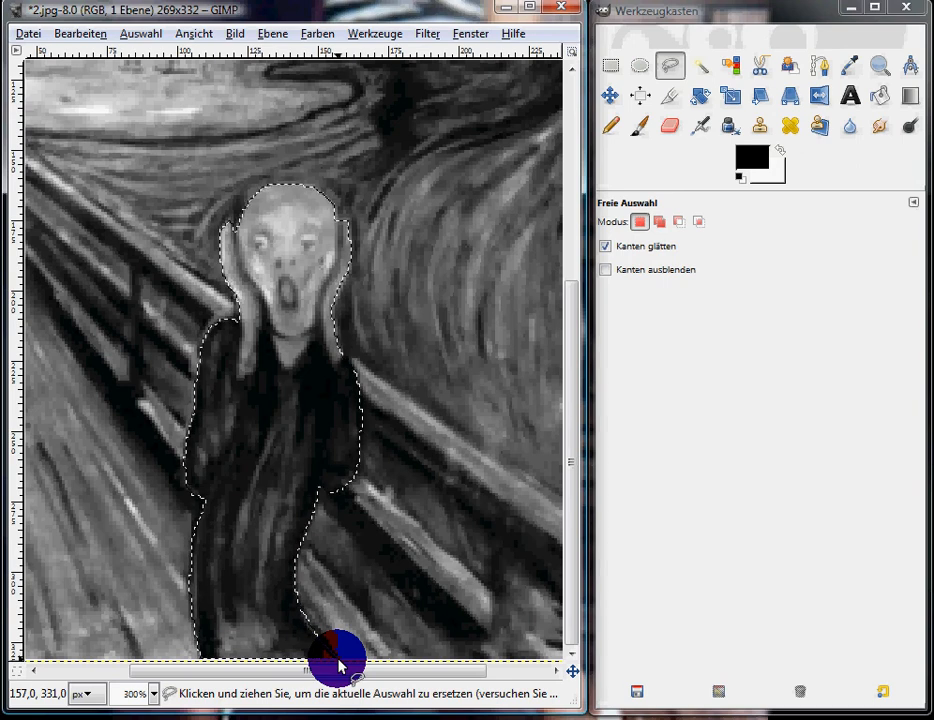
- Copy the selected figure and paste it into the subway photo bestatterwerbung_01.jpg, opened in its own window
{"action": "key", "text": "ctrl+c"}
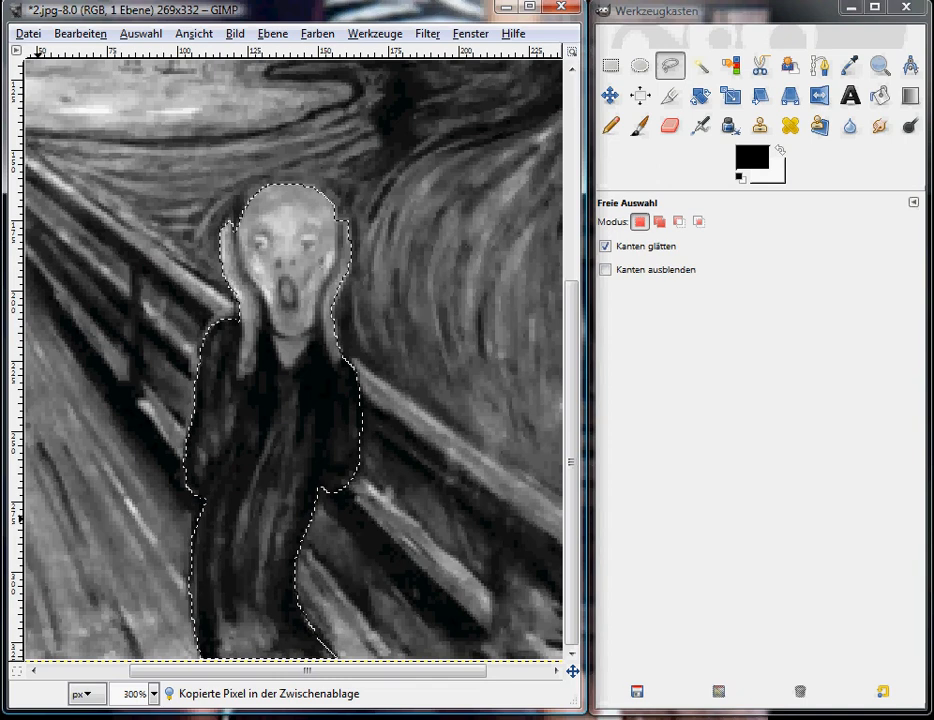
{"action": "right_click", "coordinate": [0, 143]}
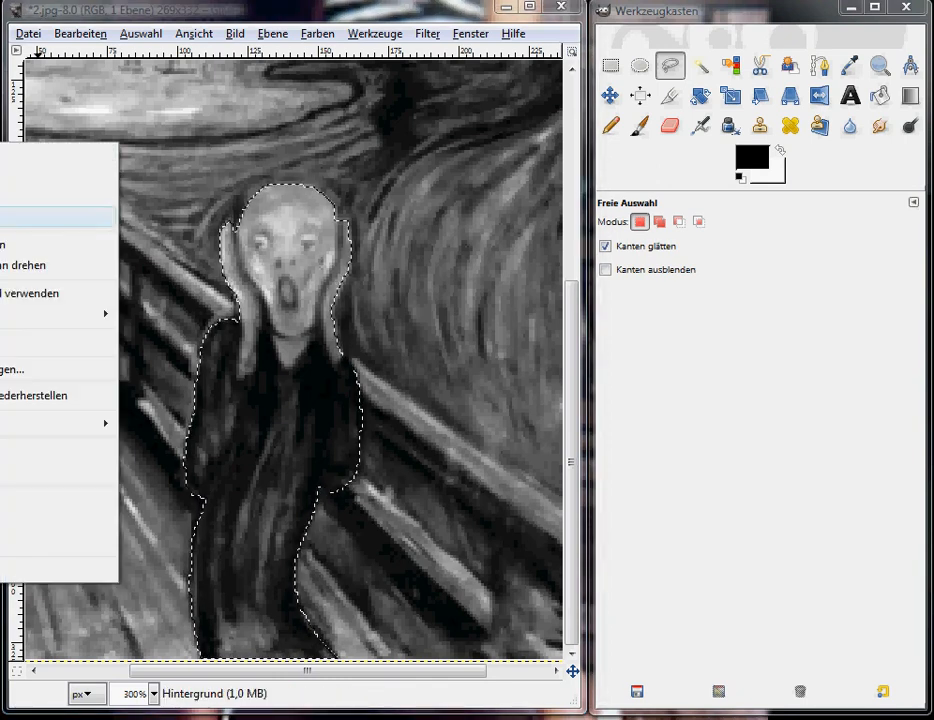
{"action": "left_click", "coordinate": [2, 196]}
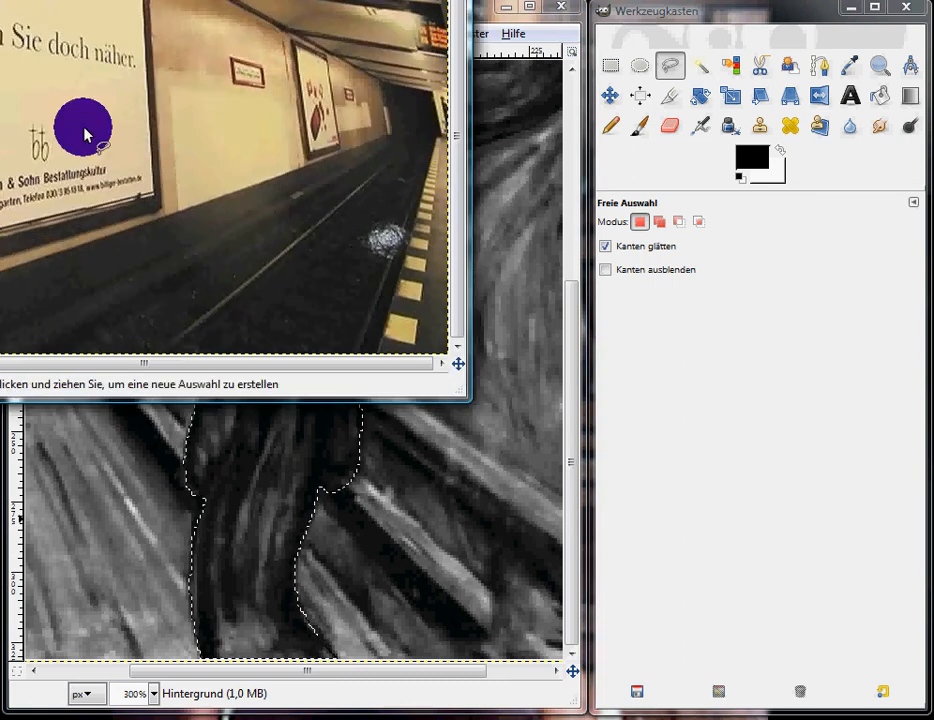
{"action": "left_click_drag", "start_coordinate": [179, 0], "coordinate": [362, 23]}
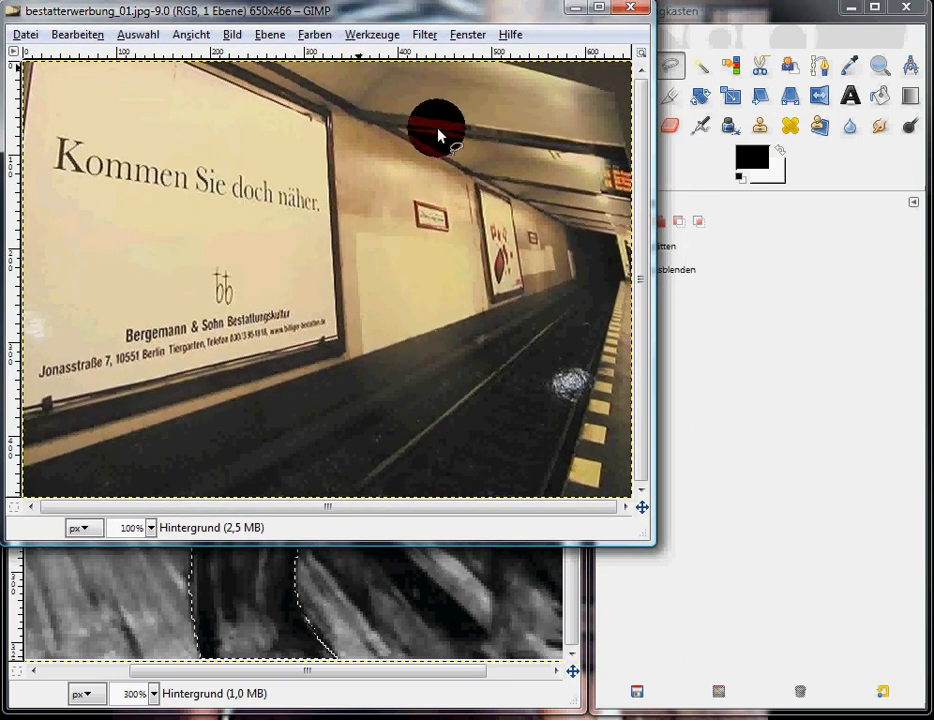
{"action": "key", "text": "ctrl+v"}
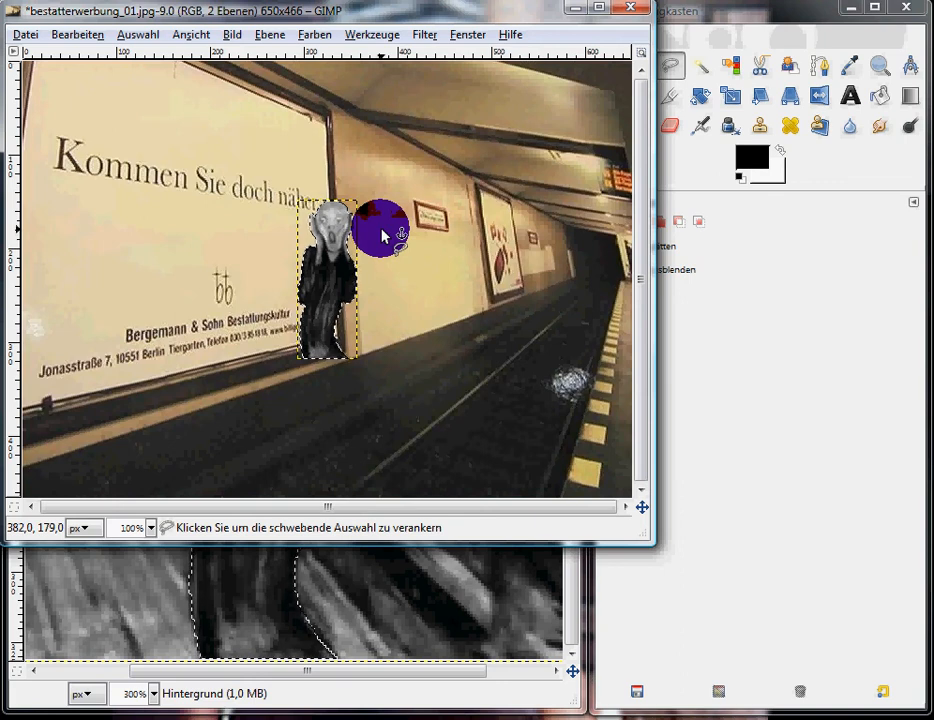
{"action": "left_click", "coordinate": [689, 18]}
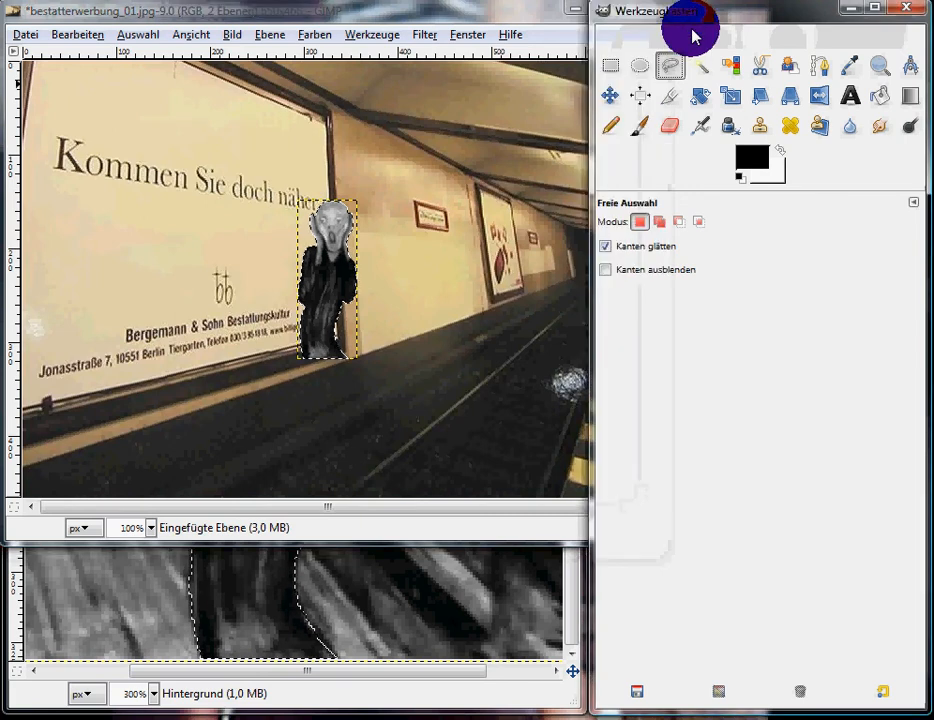
{"action": "left_click", "coordinate": [702, 100]}
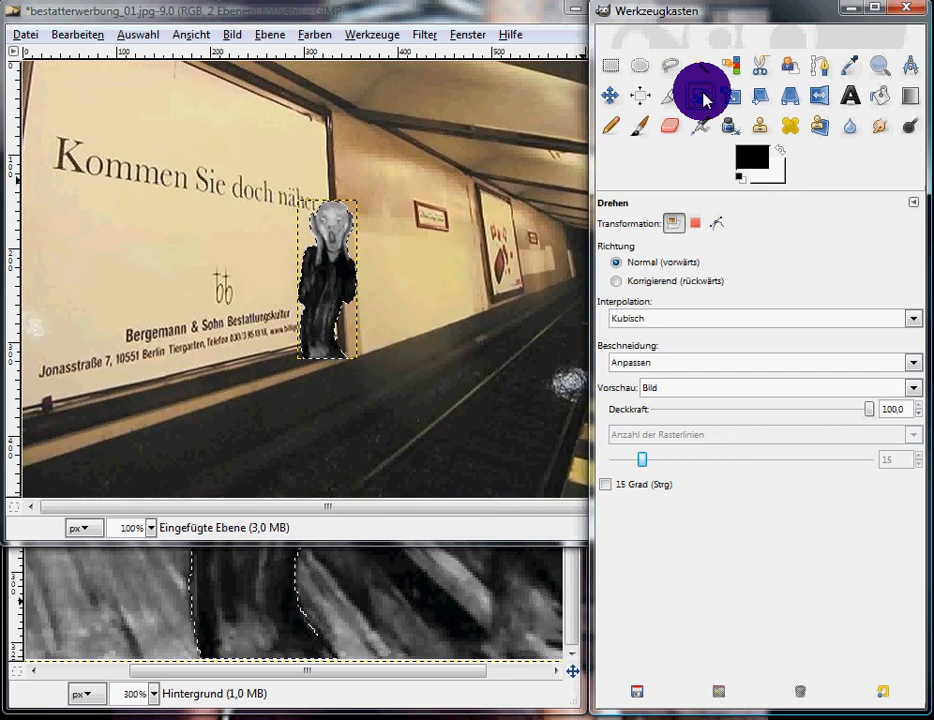
{"action": "left_click", "coordinate": [484, 20]}
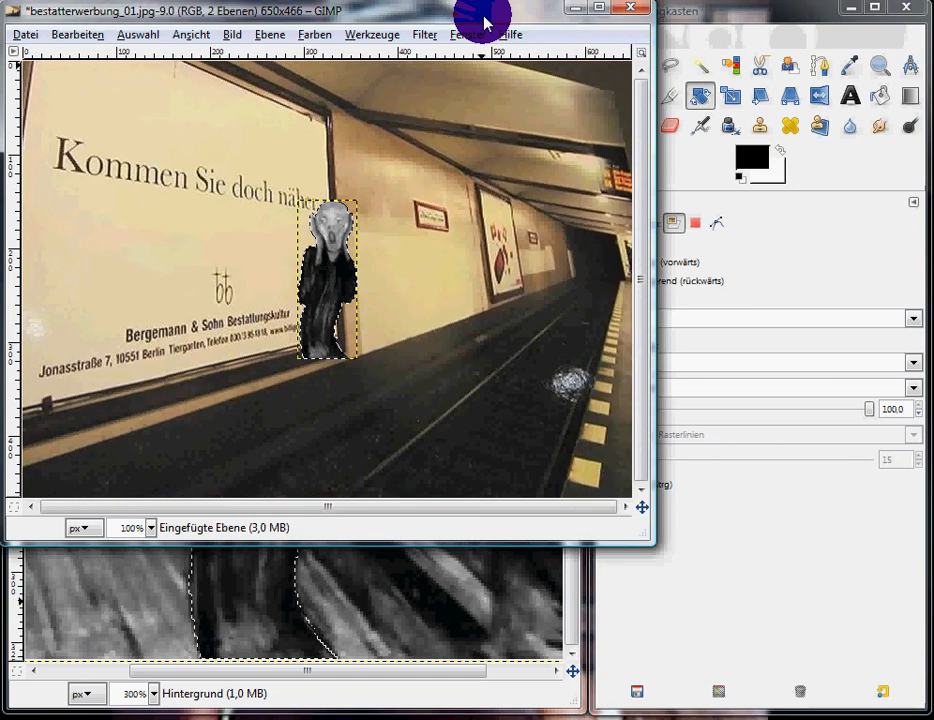
{"action": "left_click_drag", "start_coordinate": [417, 246], "coordinate": [367, 252]}
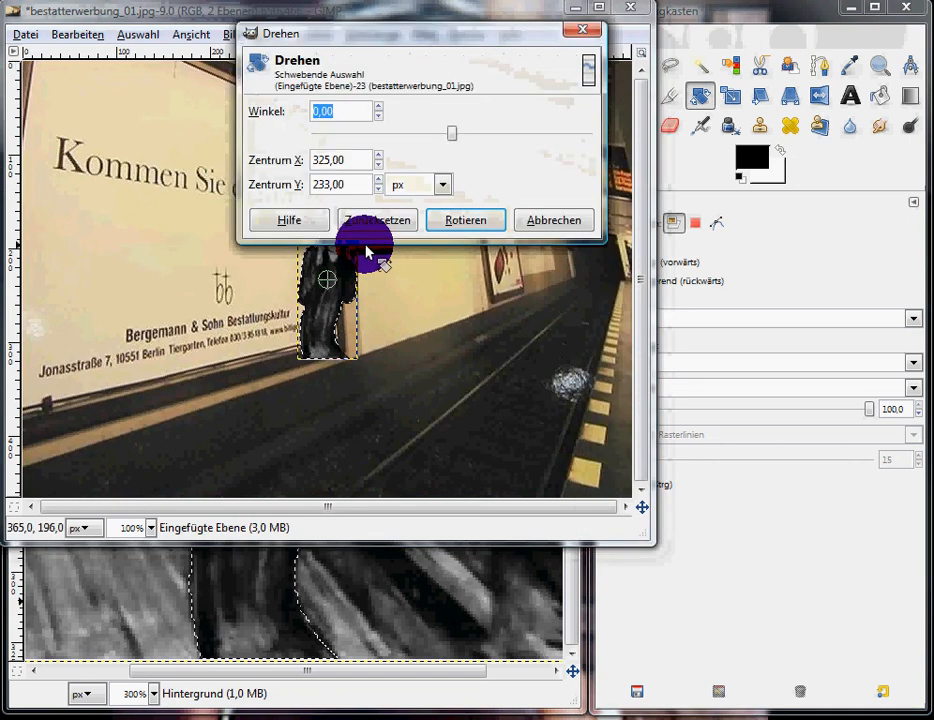
{"action": "left_click_drag", "start_coordinate": [448, 46], "coordinate": [448, 88]}
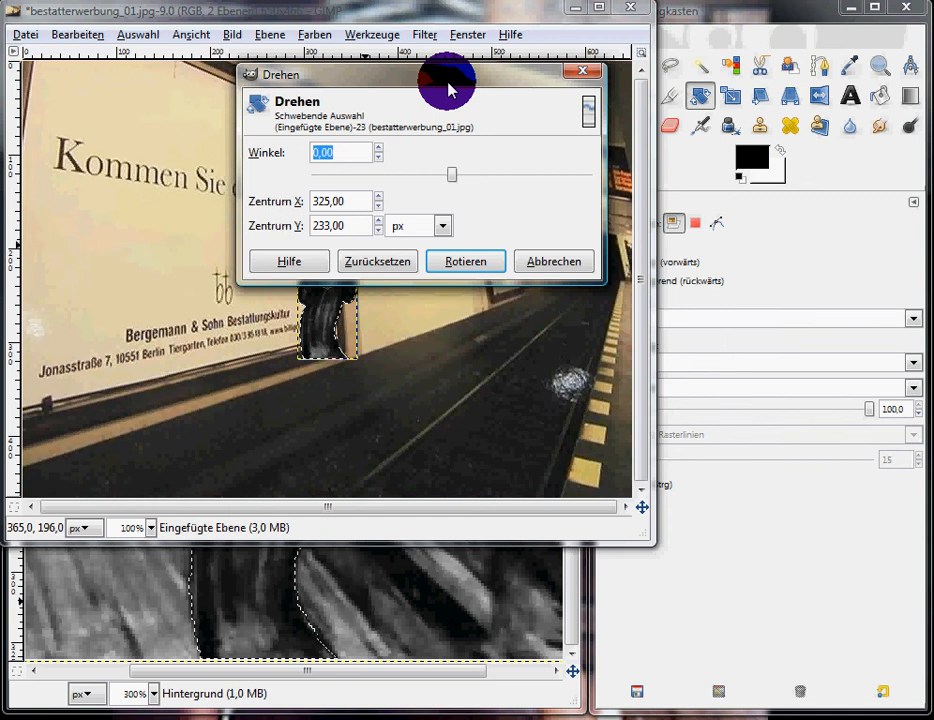
{"action": "left_click", "coordinate": [555, 270]}
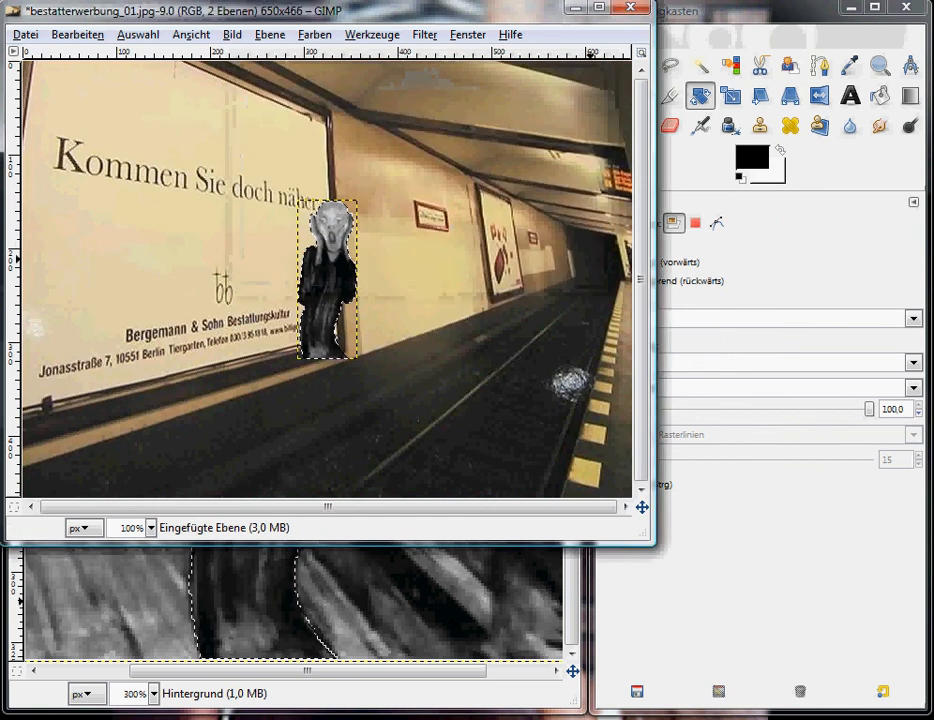
- Scale the pasted figure proportionally to 110 × 293 pixels so it stands in front of the billboard and track
{"action": "left_click", "coordinate": [731, 96]}
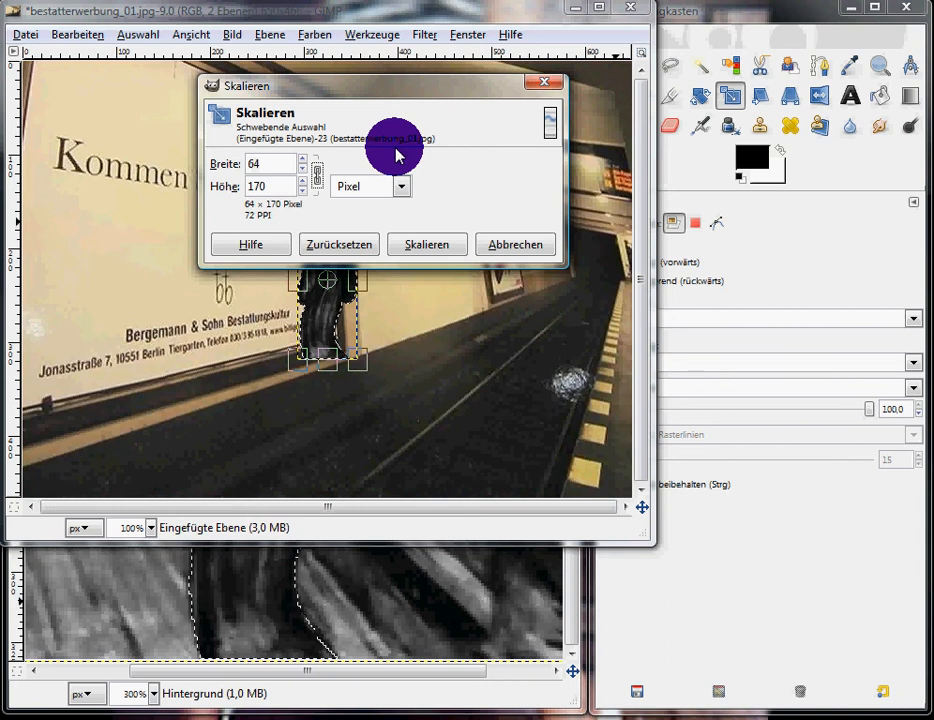
{"action": "left_click_drag", "start_coordinate": [400, 88], "coordinate": [592, 96]}
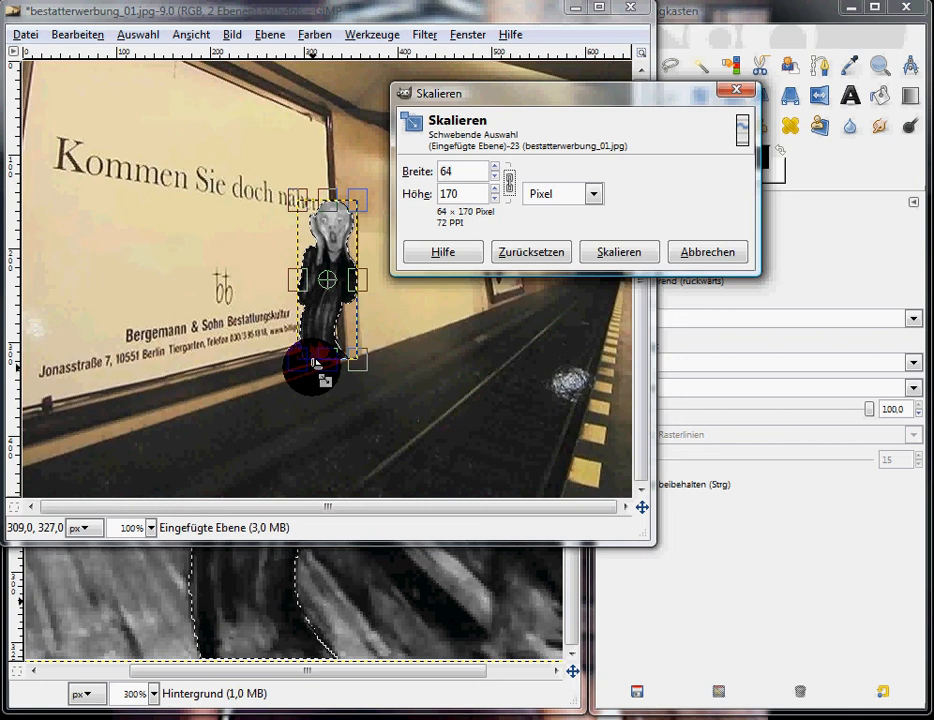
{"action": "left_click_drag", "start_coordinate": [300, 357], "coordinate": [229, 469]}
{"action": "mouse_move", "coordinate": [347, 208]}
{"action": "left_mouse_down"}
{"action": "mouse_move", "coordinate": [370, 178]}
{"action": "mouse_move", "coordinate": [361, 198]}
{"action": "left_mouse_up"}
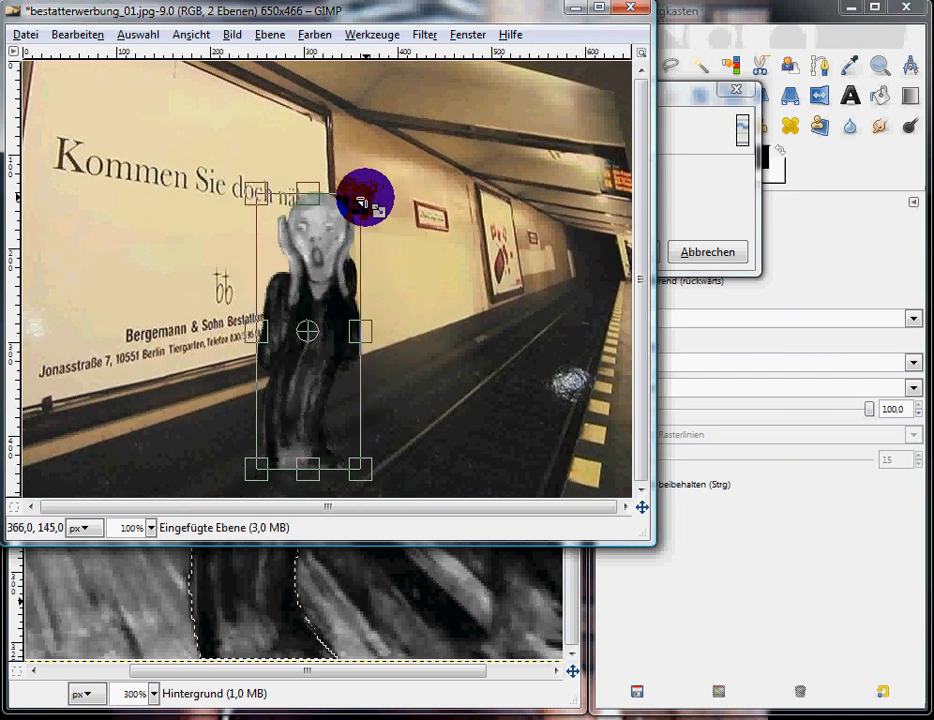
{"action": "left_click", "coordinate": [679, 128]}
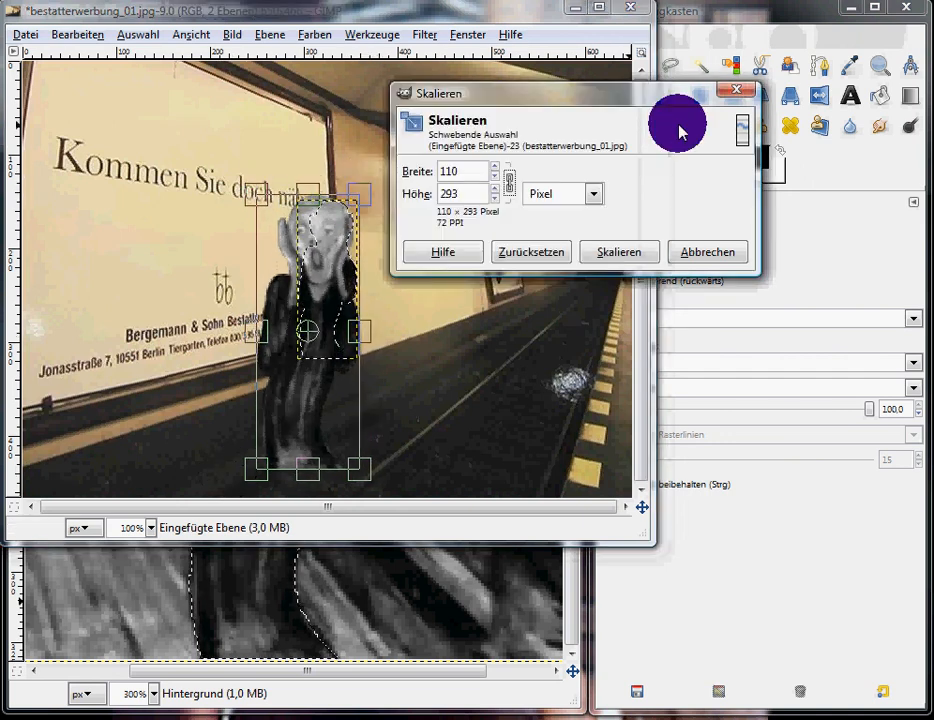
{"action": "left_click", "coordinate": [626, 258]}
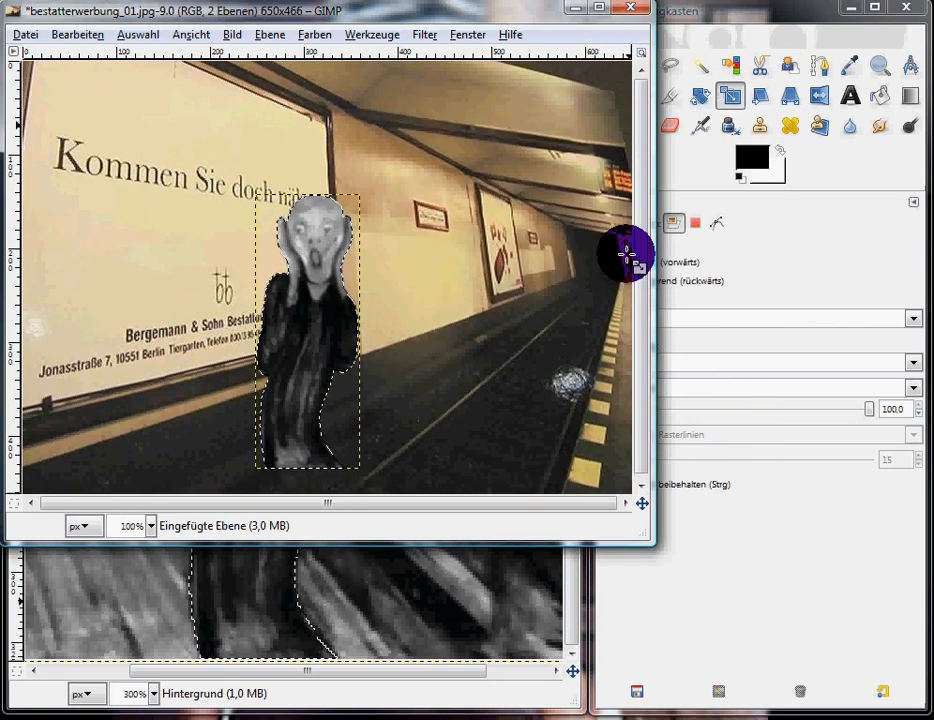
{"action": "left_click", "coordinate": [728, 27]}
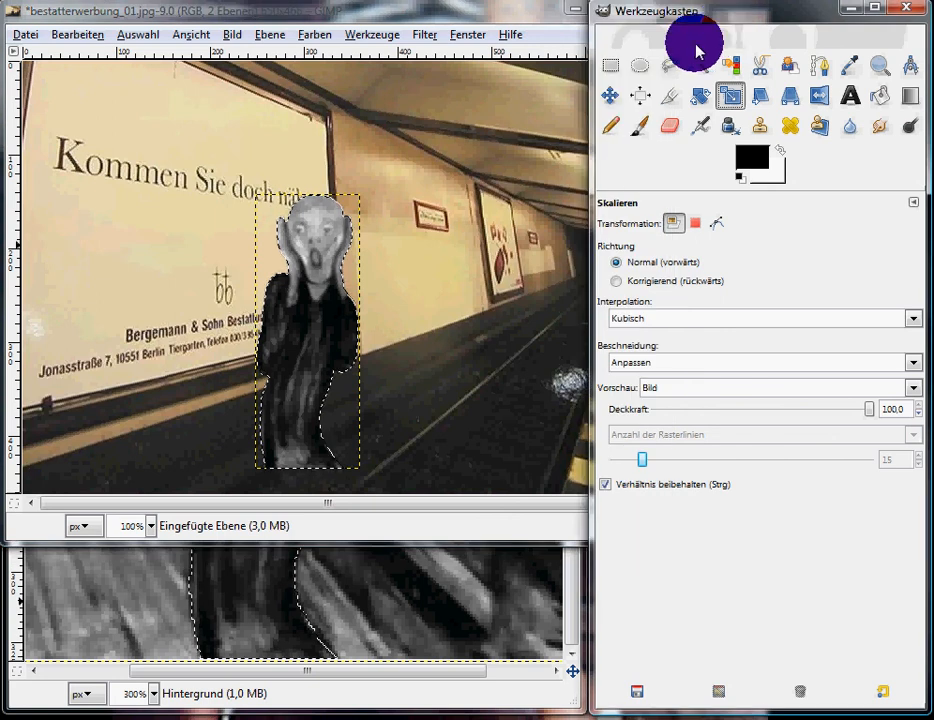
- Move the pasted figure about 150 px right and 30 px down onto the track and anchor it to the background
{"action": "left_click", "coordinate": [612, 96]}
{"action": "left_click_drag", "start_coordinate": [308, 296], "coordinate": [461, 325]}
{"action": "left_click", "coordinate": [533, 280]}
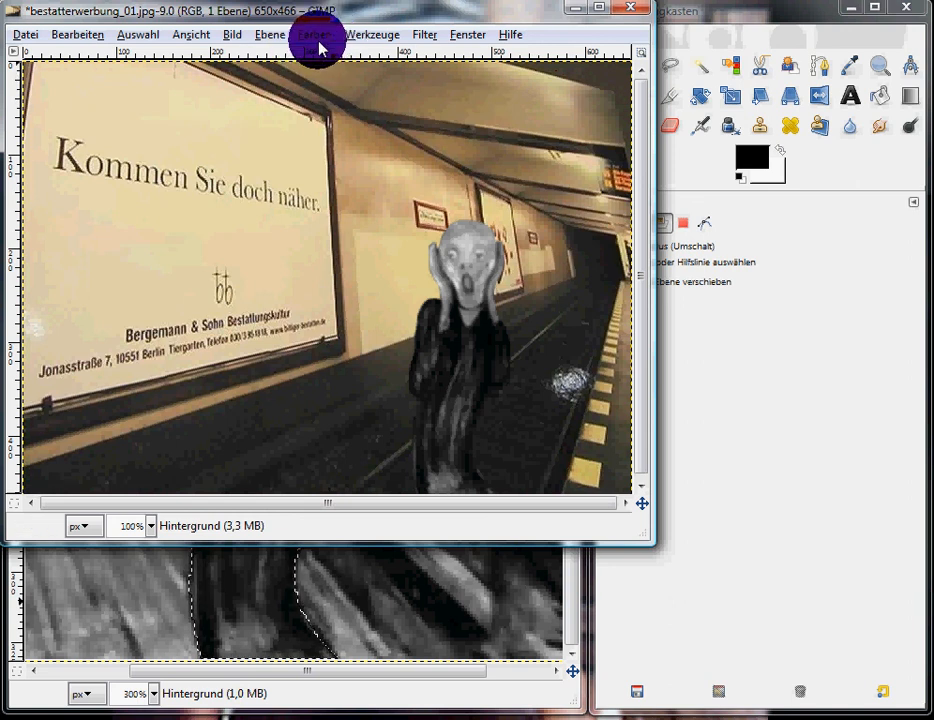
- Desaturate the combined subway image by Leuchtkraft (luminosity), comparing the Helligkeit and Durchschnitt modes in the preview
{"action": "right_click", "coordinate": [364, 126]}
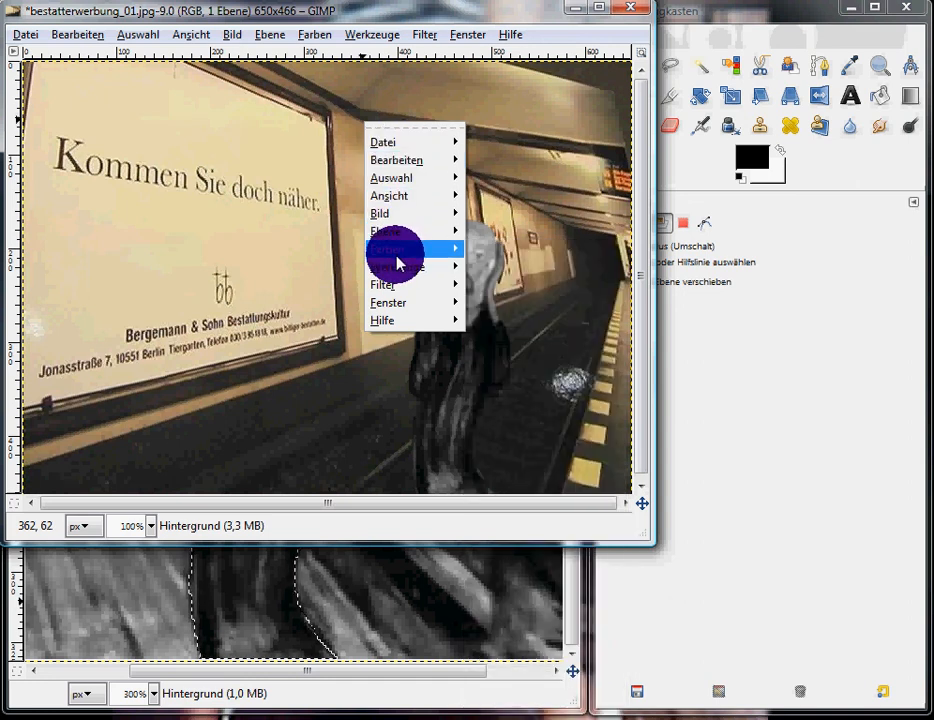
{"action": "mouse_move", "coordinate": [397, 253]}
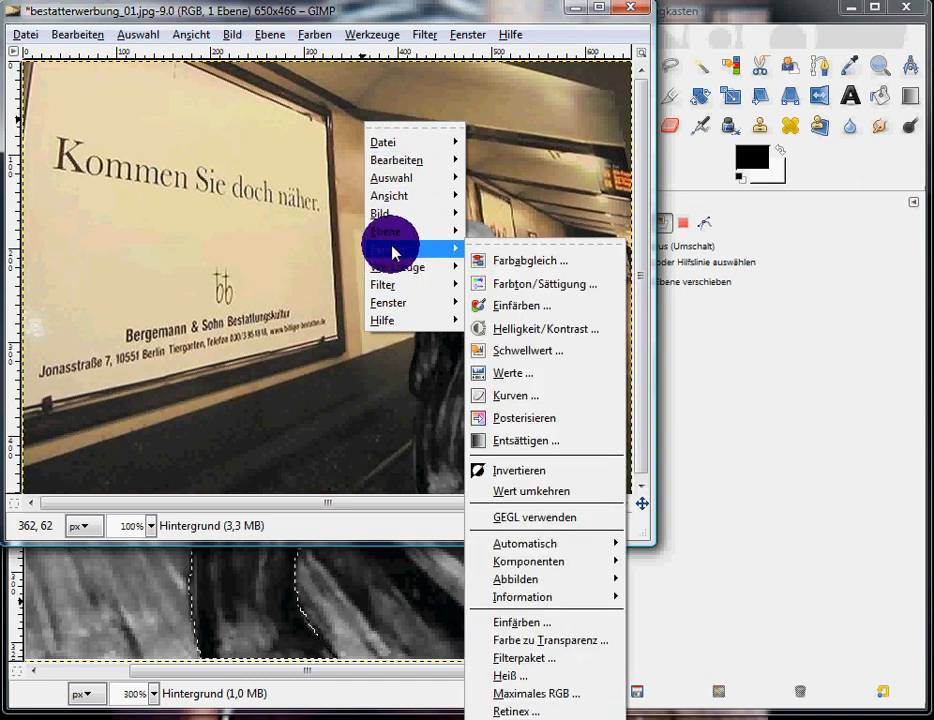
{"action": "left_click", "coordinate": [545, 443]}
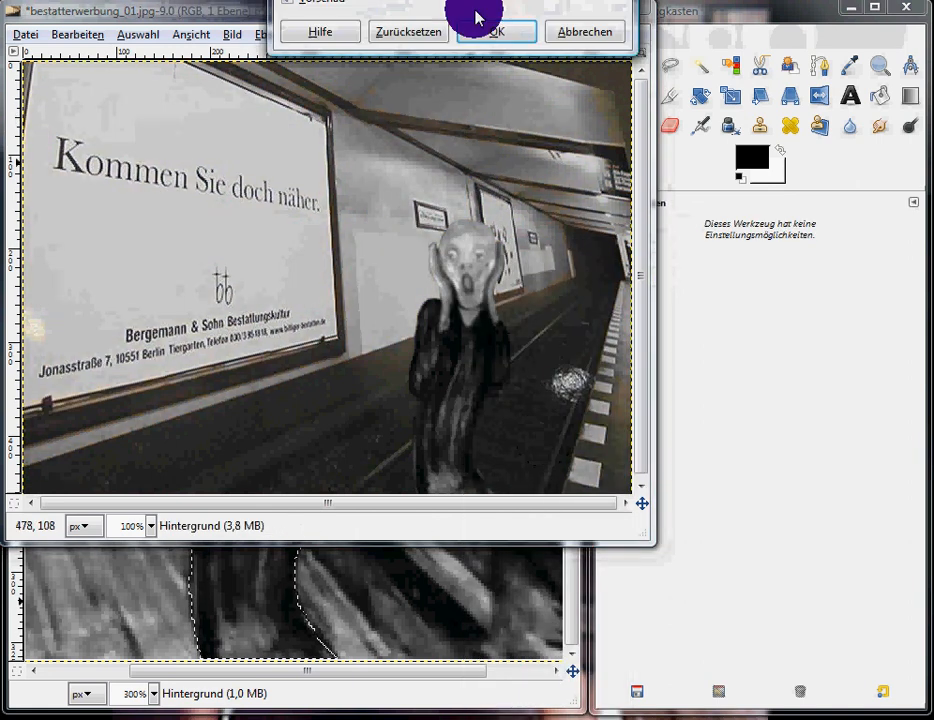
{"action": "left_click_drag", "start_coordinate": [760, 0], "coordinate": [740, 107]}
{"action": "left_click", "coordinate": [600, 214]}
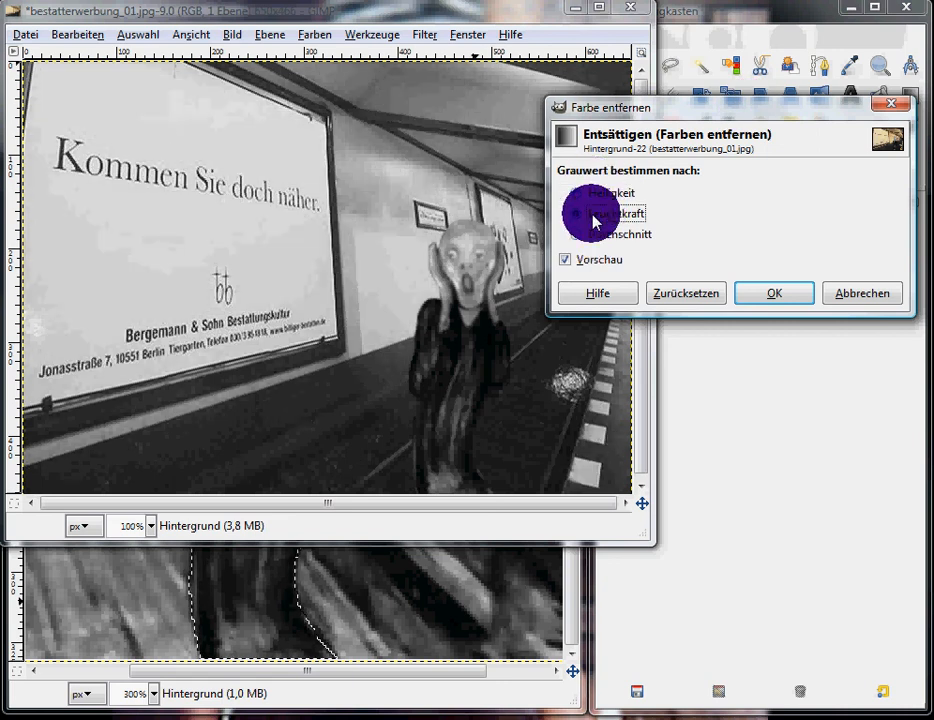
{"action": "left_click", "coordinate": [597, 236]}
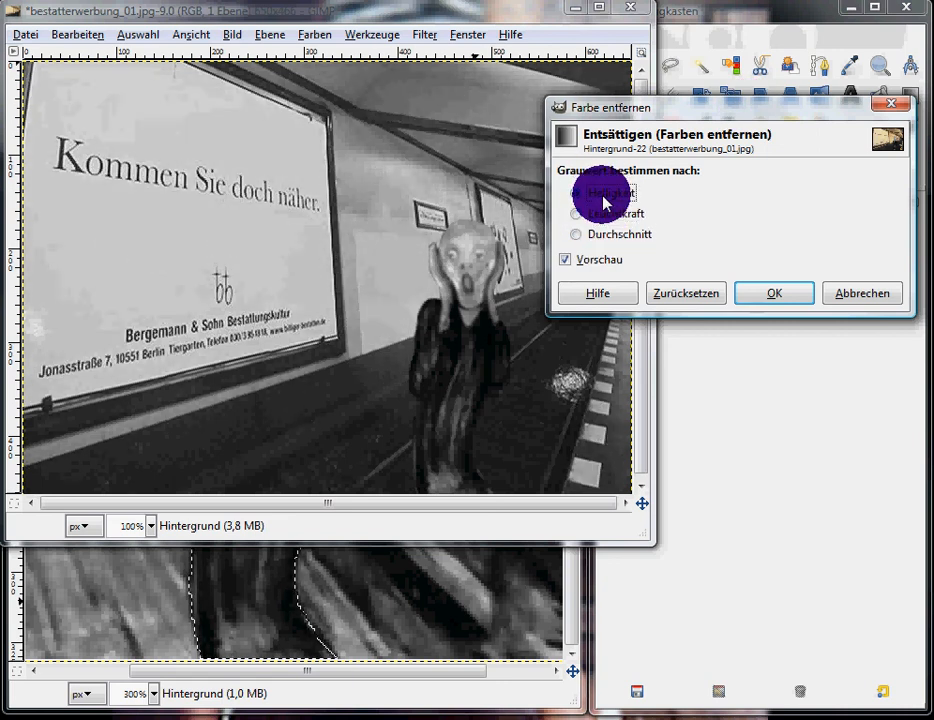
{"action": "left_click", "coordinate": [604, 215]}
{"action": "left_click", "coordinate": [600, 235]}
{"action": "left_click", "coordinate": [601, 216]}
{"action": "left_click", "coordinate": [600, 235]}
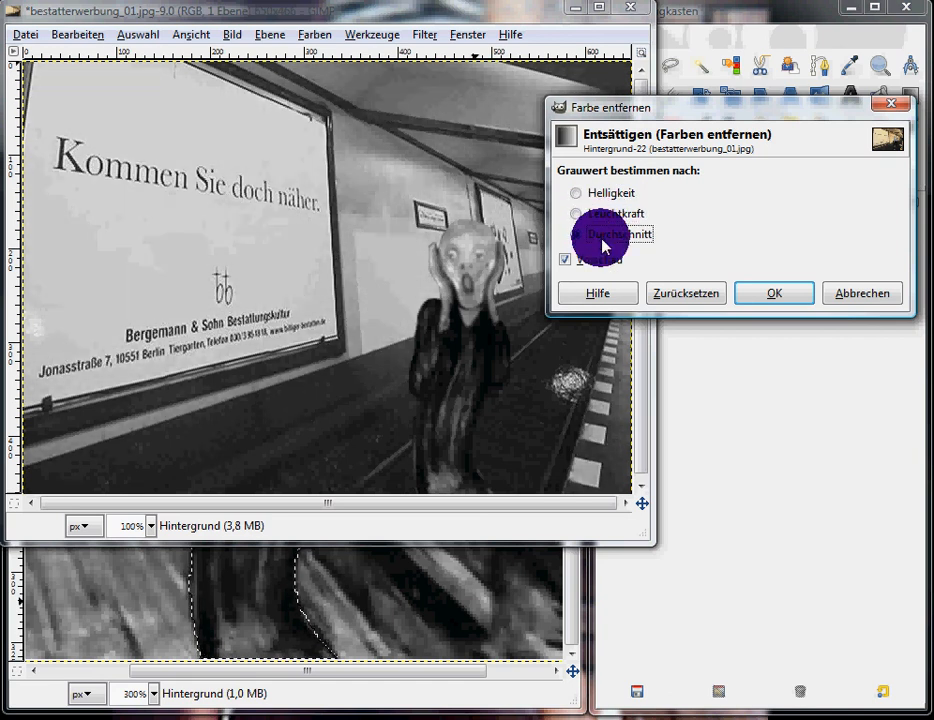
{"action": "left_click", "coordinate": [604, 215]}
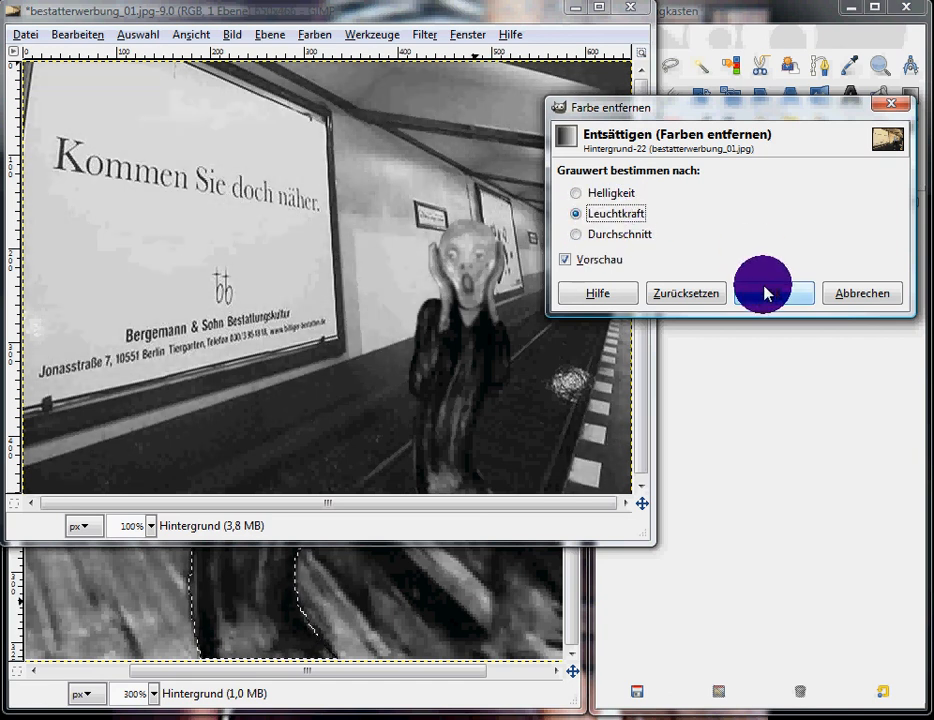
{"action": "left_click", "coordinate": [763, 288]}
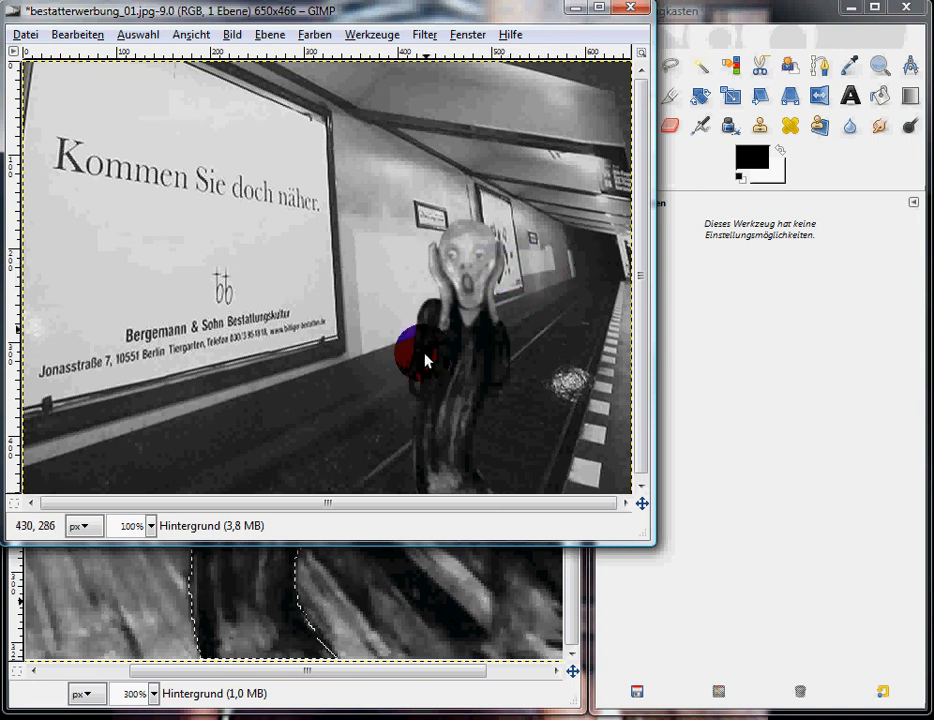
{"action": "left_click", "coordinate": [426, 36]}
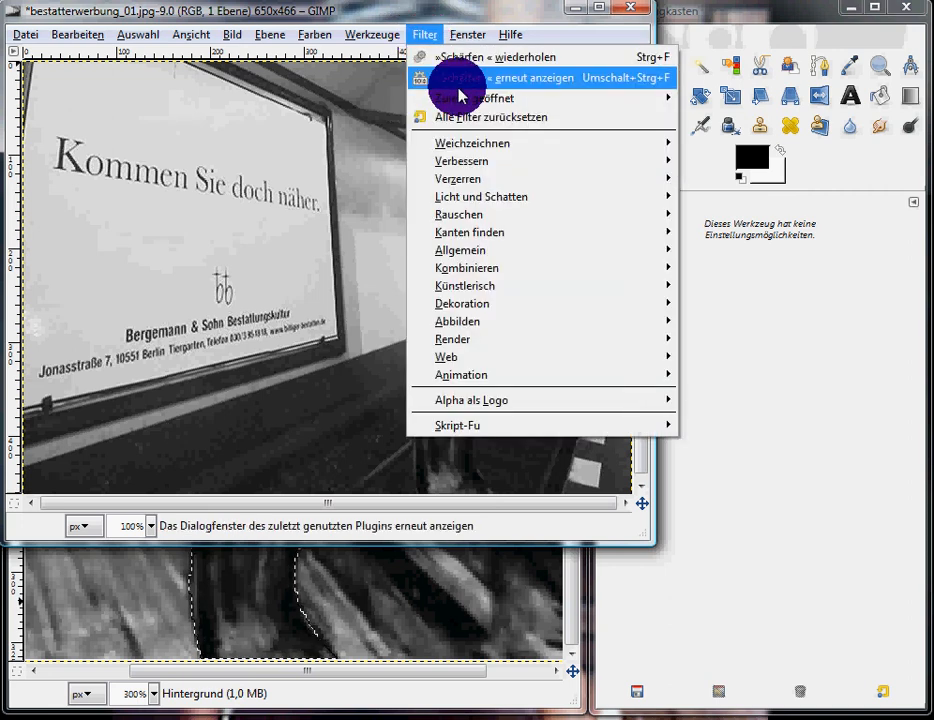
{"action": "mouse_move", "coordinate": [484, 166]}
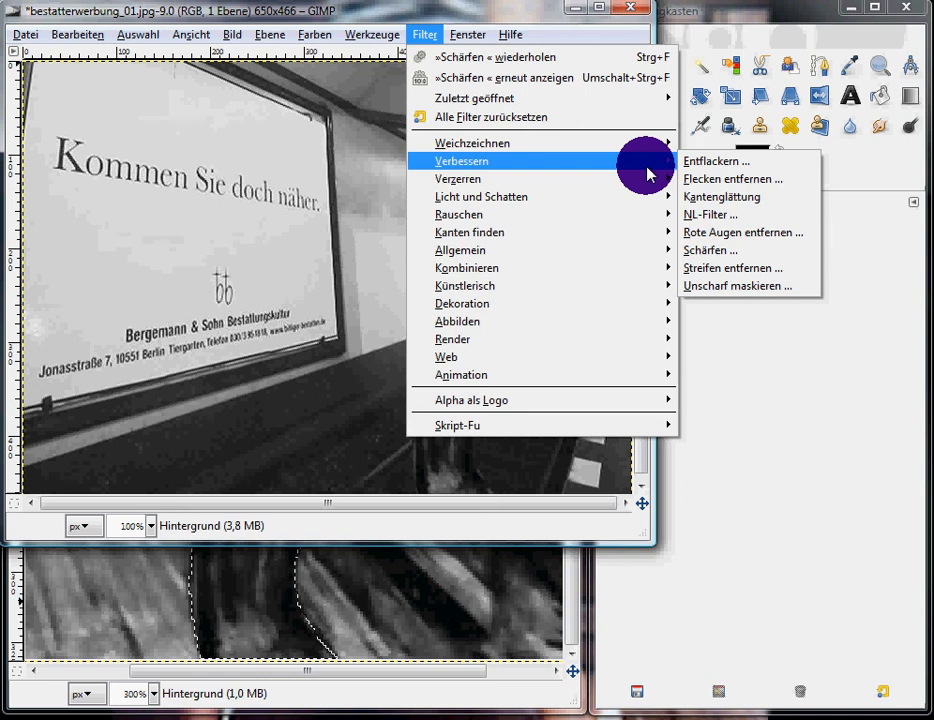
{"action": "left_click", "coordinate": [932, 246]}
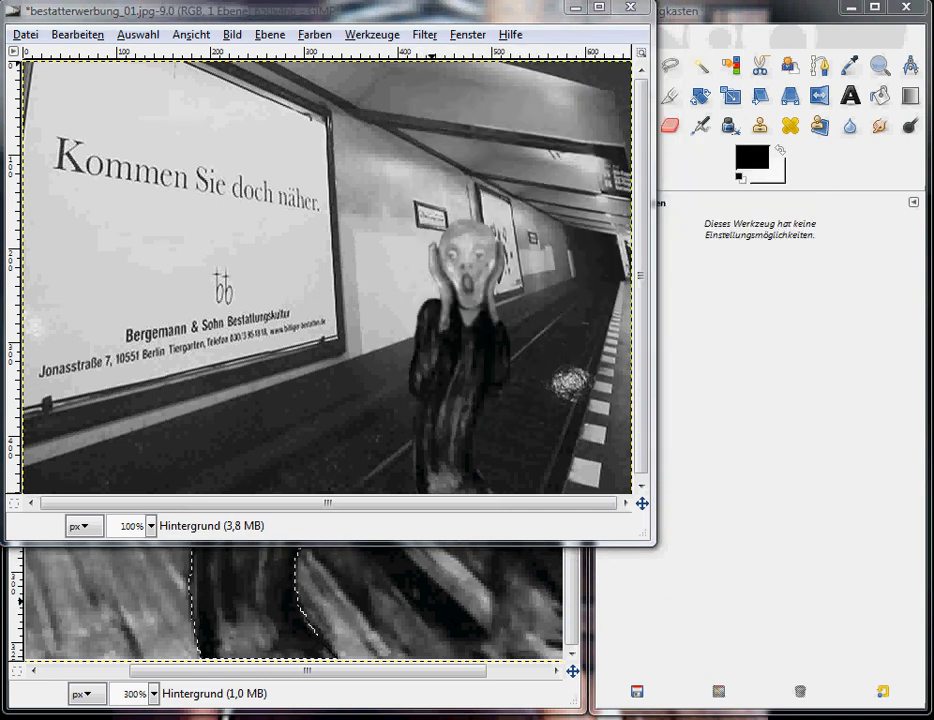
- Sharpen the combined image with the Schärfen filter, comparing low and moderate sharpness in the preview and applying a moderate amount
{"action": "left_click", "coordinate": [420, 36]}
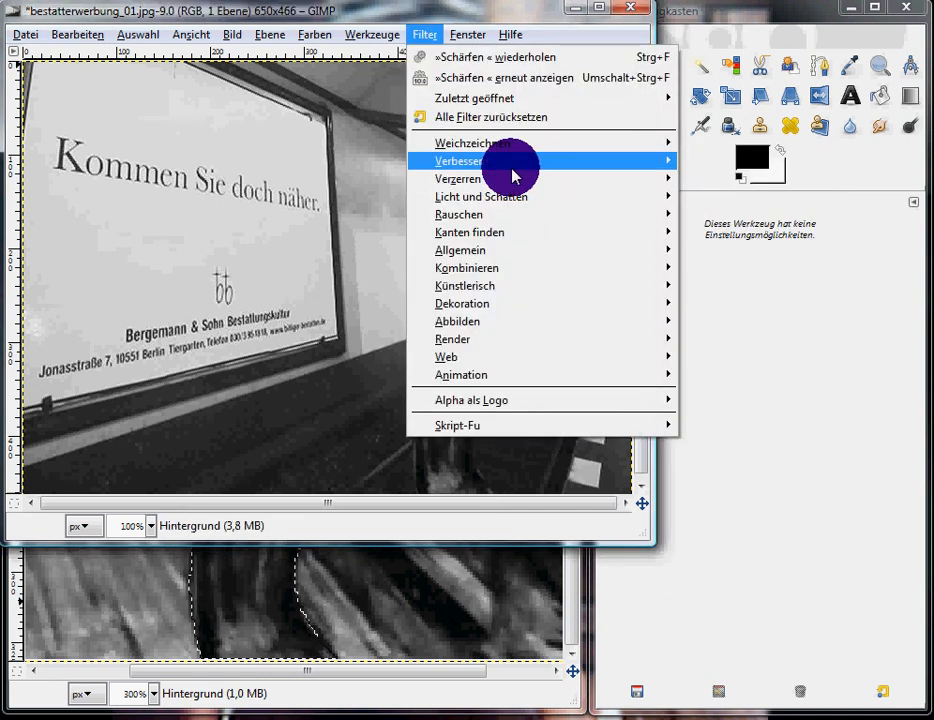
{"action": "mouse_move", "coordinate": [512, 168]}
{"action": "left_click", "coordinate": [724, 258]}
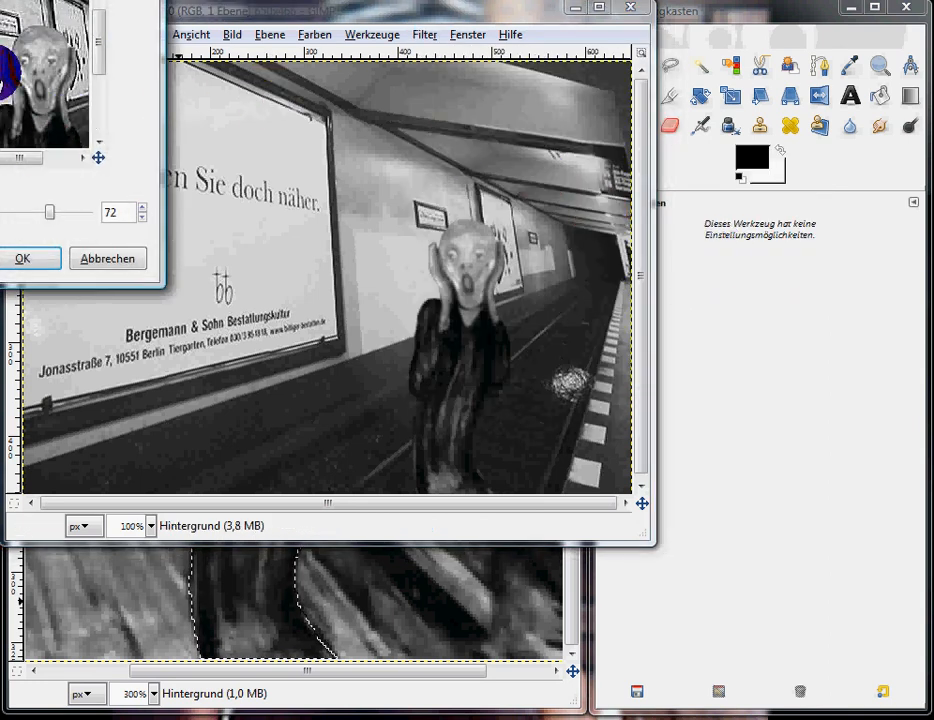
{"action": "left_click_drag", "start_coordinate": [110, 3], "coordinate": [305, 78]}
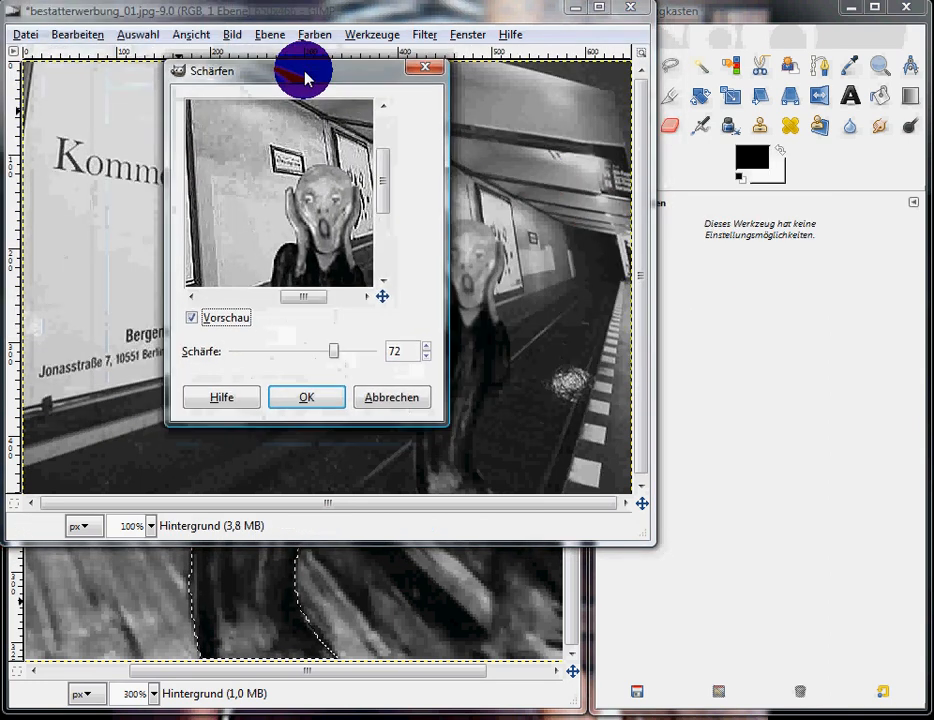
{"action": "left_click_drag", "start_coordinate": [338, 353], "coordinate": [208, 368]}
{"action": "left_click_drag", "start_coordinate": [289, 305], "coordinate": [323, 302]}
{"action": "left_click_drag", "start_coordinate": [236, 355], "coordinate": [315, 371]}
{"action": "left_click", "coordinate": [310, 397]}
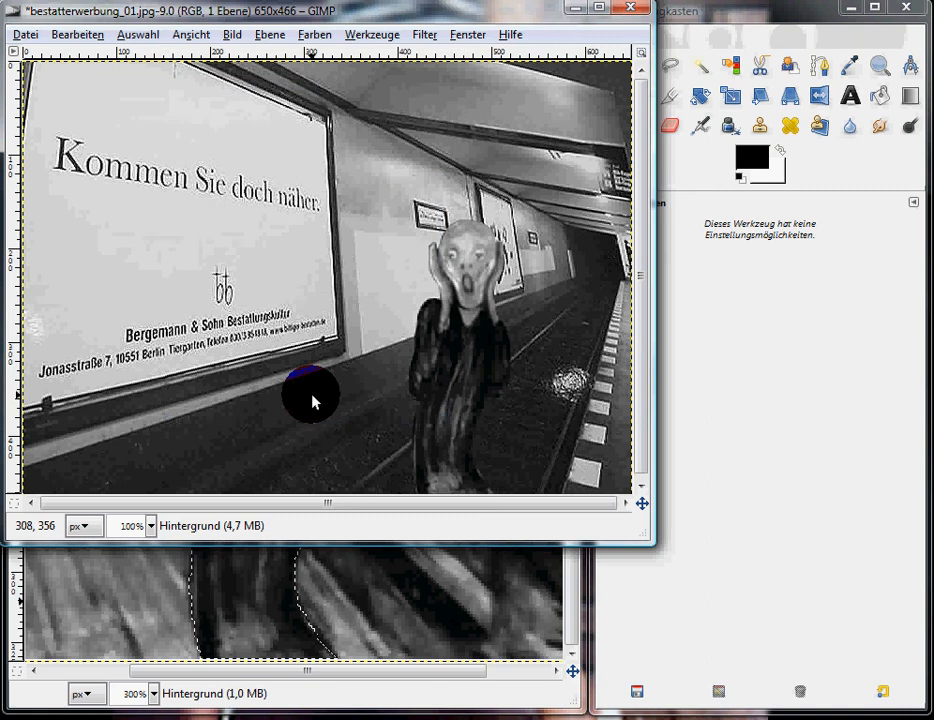